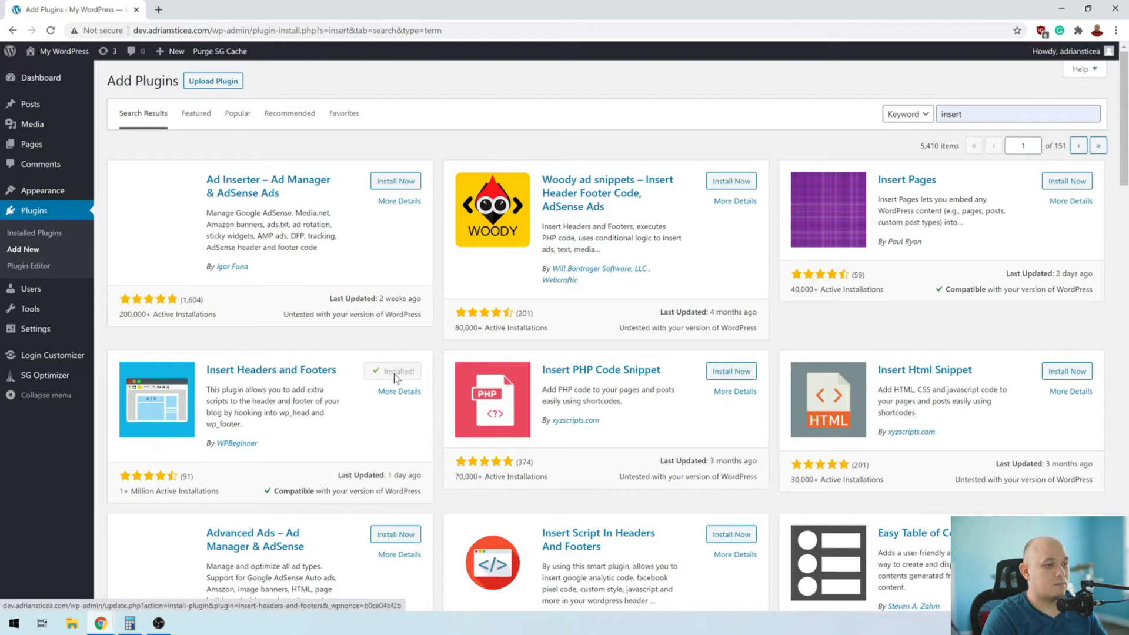
Activate the Insert Headers and Footers plugin and open its settings page.
left_click(398, 375)
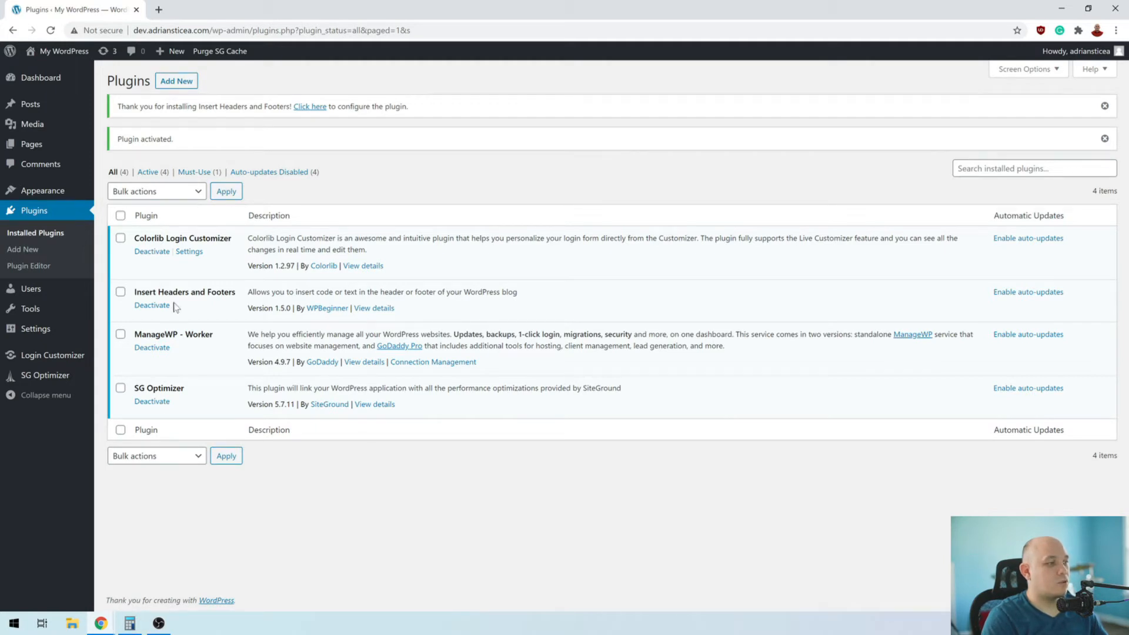
mouse_move(63, 328)
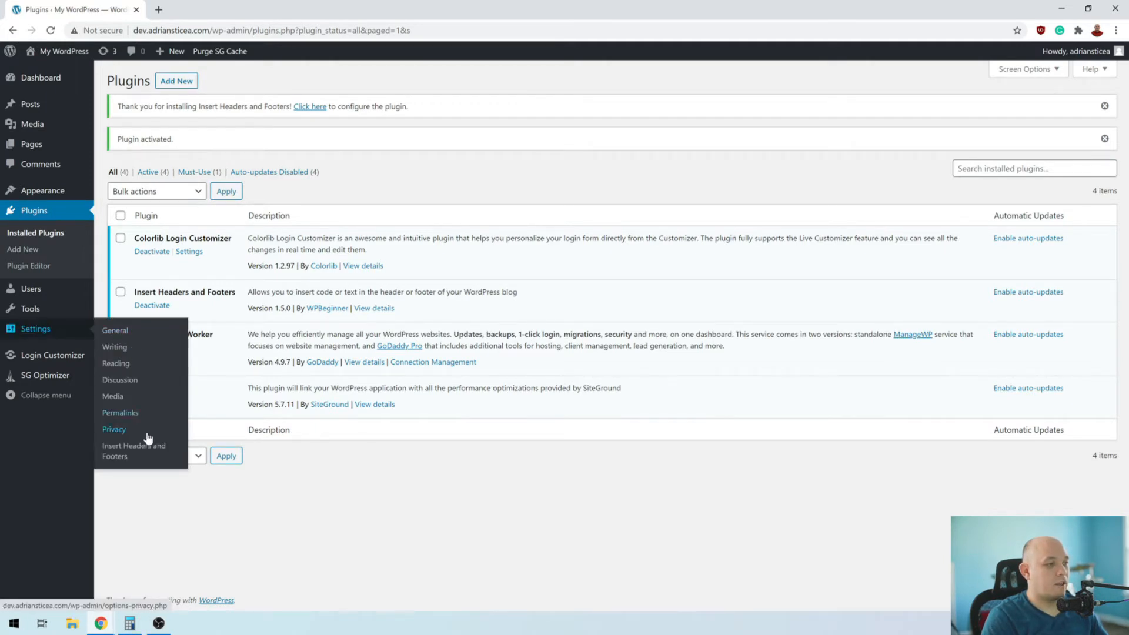
left_click(142, 451)
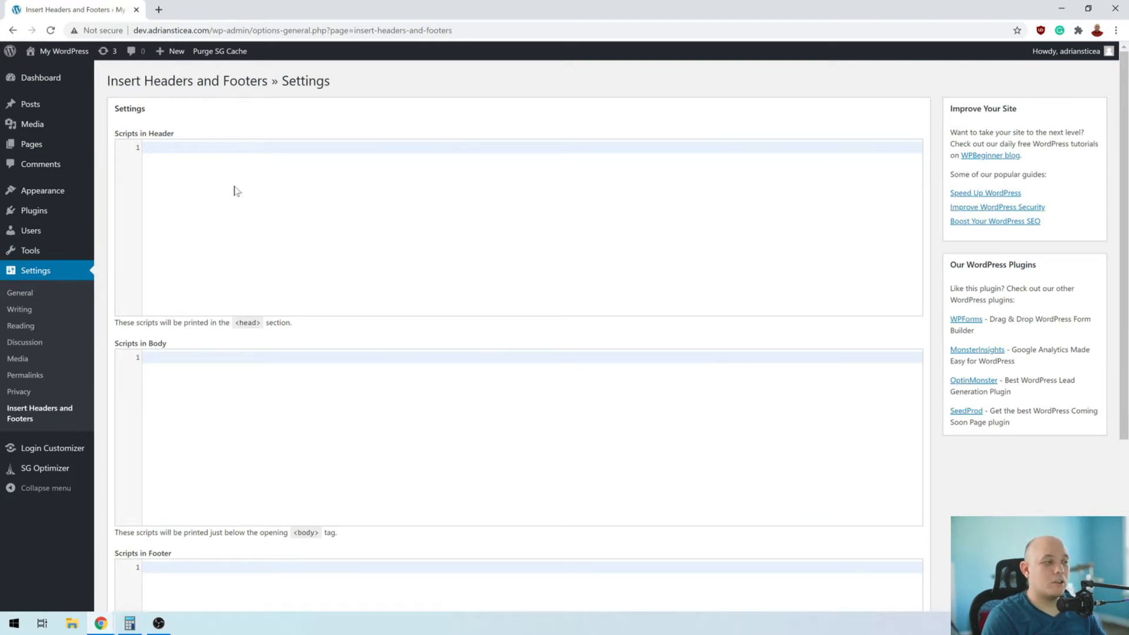
Open Google Tag Manager in a new browser tab.
left_click(159, 10)
type("google tag")
key("Down")
key("Down")
key("Down")
key("Down")
key("Down")
key("Down")
key("Down")
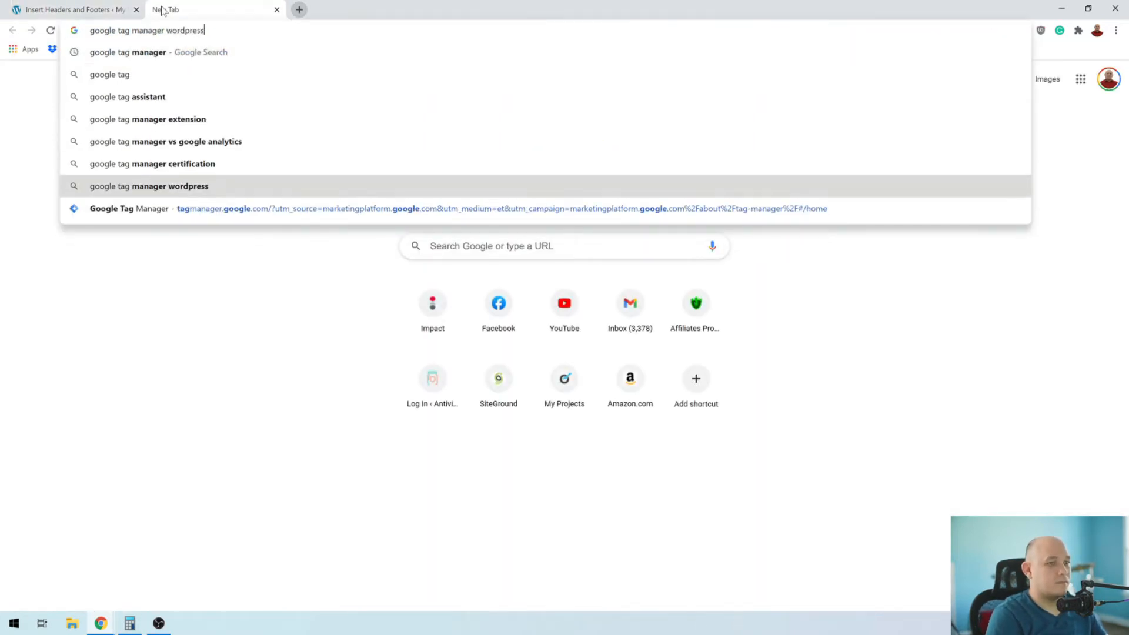
key("Return")
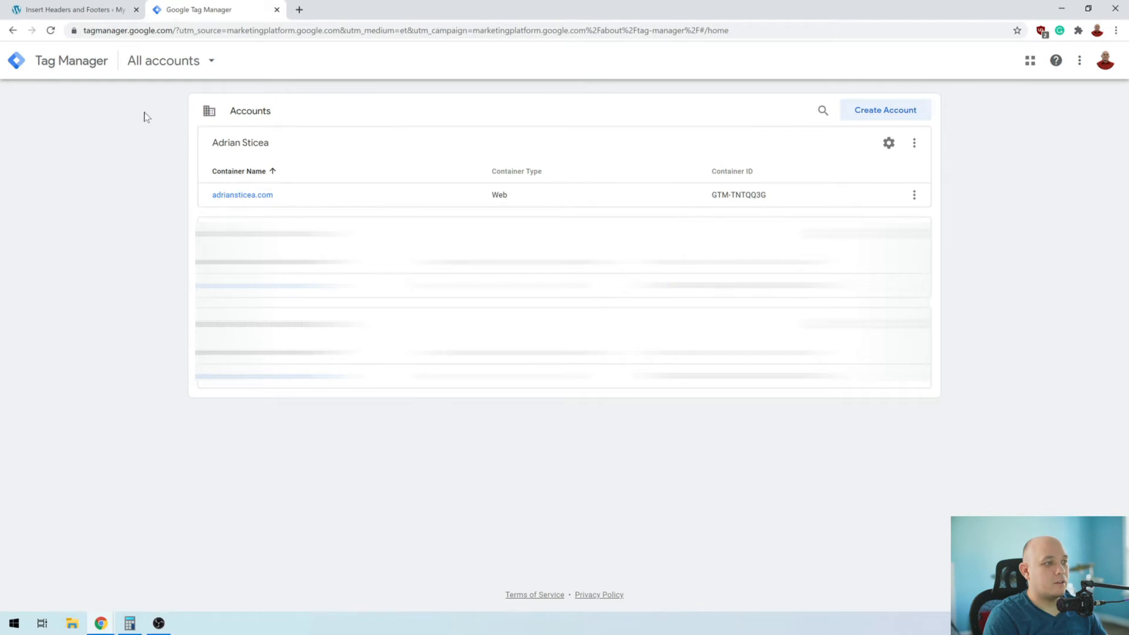
Open the Install Google Tag Manager code page for the website's web container.
left_click(243, 195)
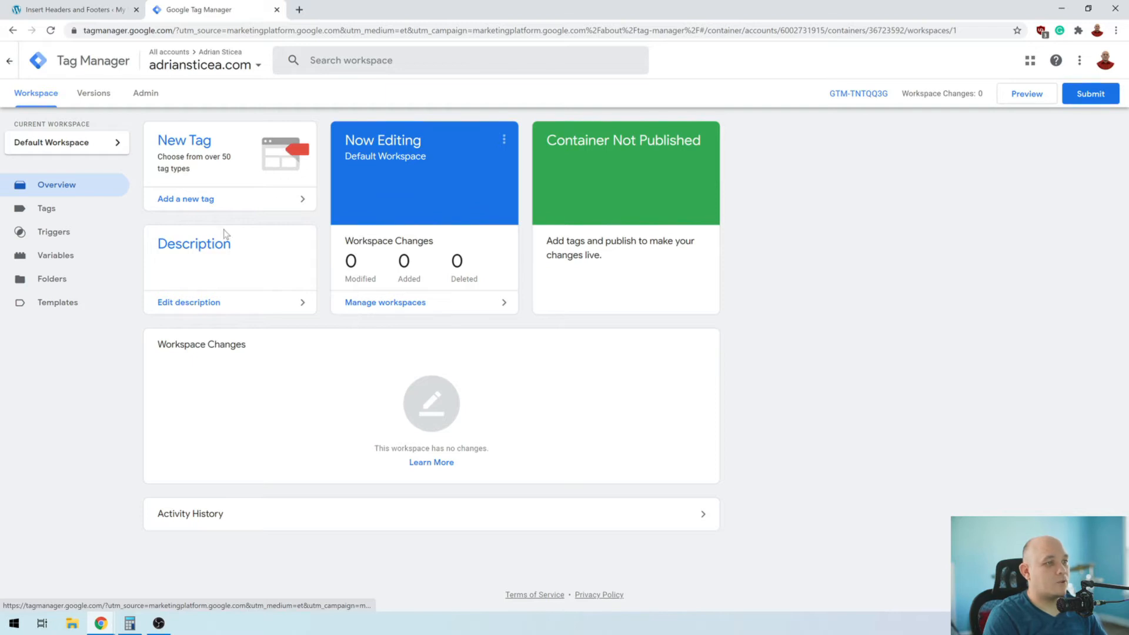
left_click(154, 97)
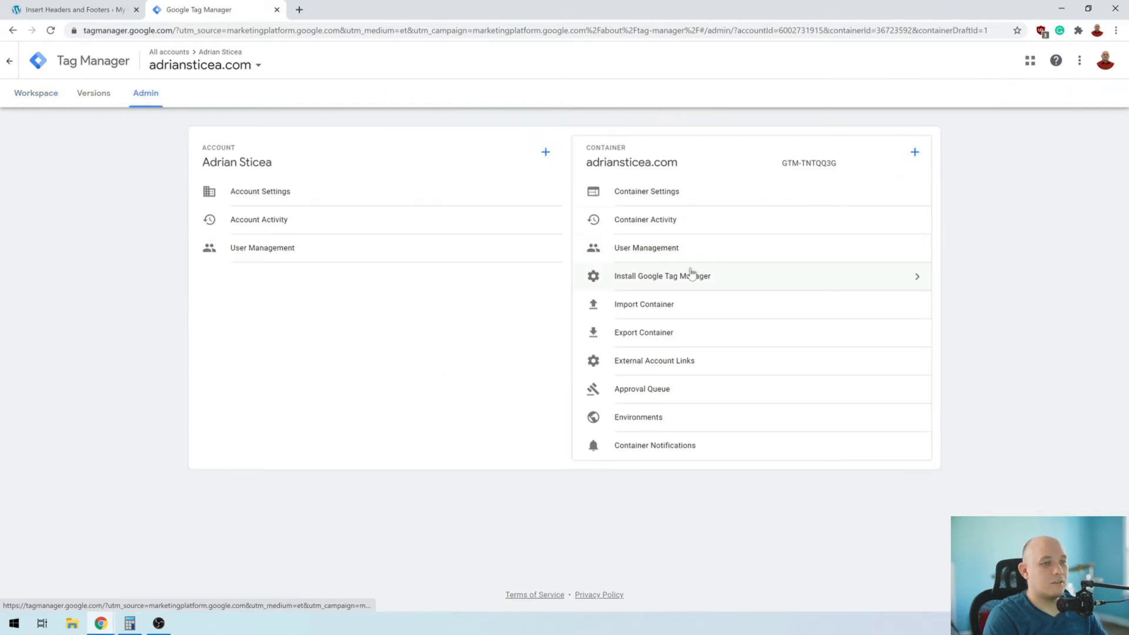
left_click(691, 278)
Copy the complete Google Tag Manager head snippet into Scripts in Header of the WordPress Insert Headers and Footers settings.
left_click(438, 237)
key("ctrl+a")
key("ctrl+c")
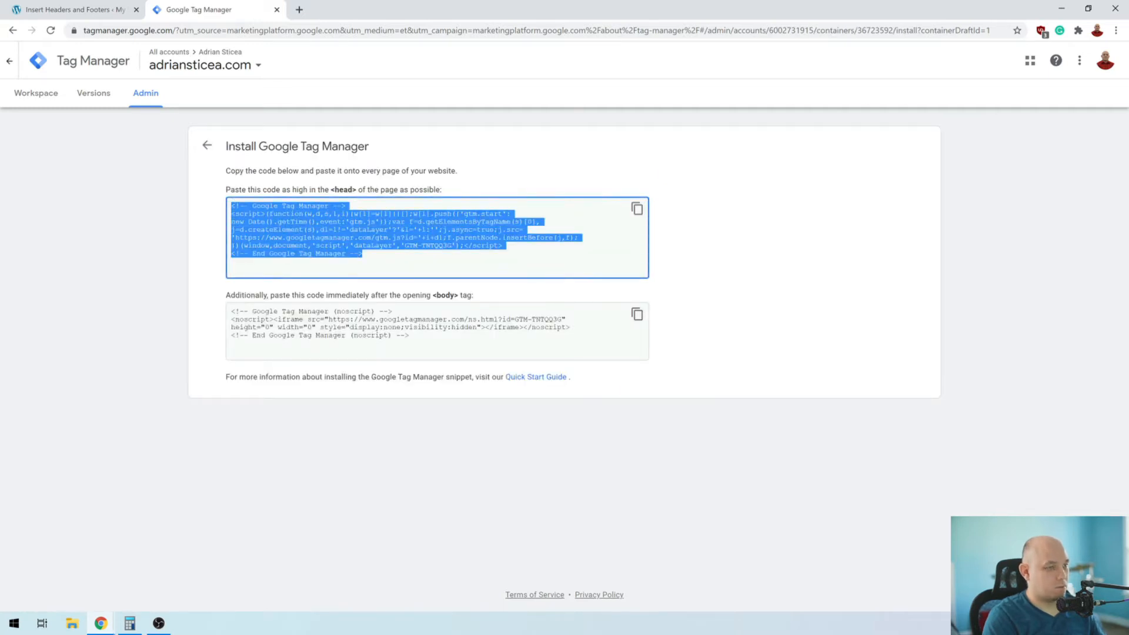
left_click(99, 6)
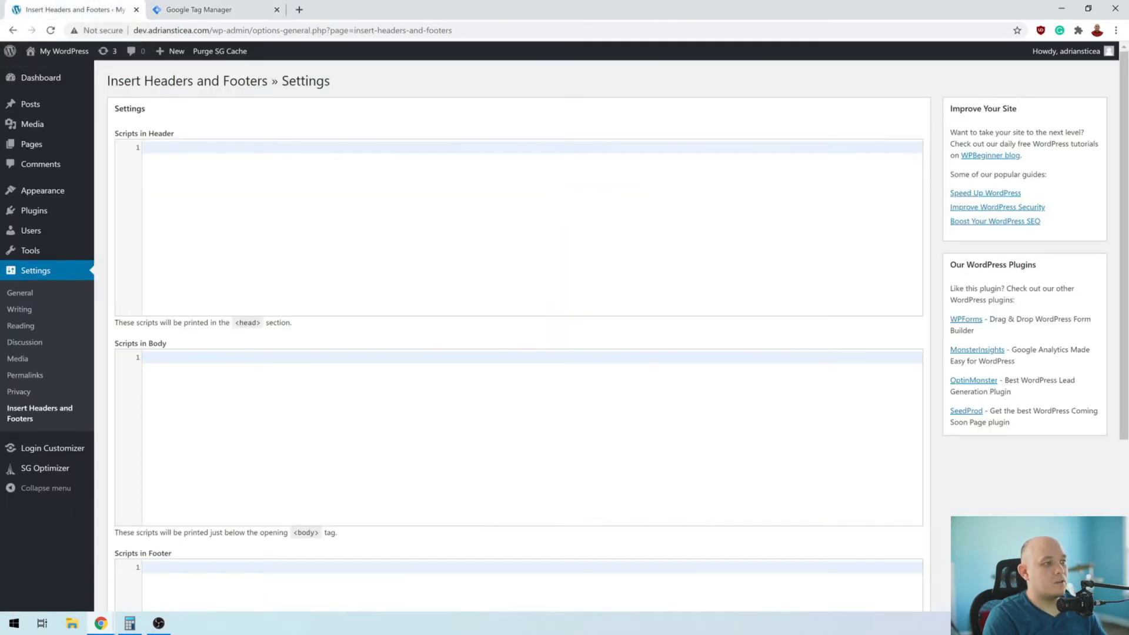
key("ctrl+v")
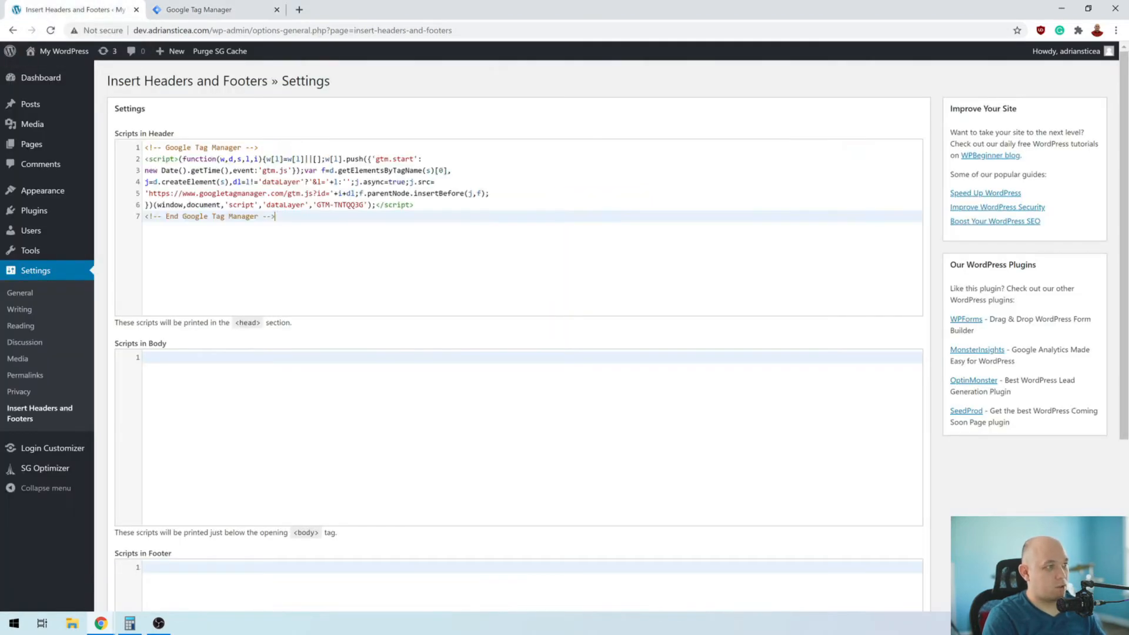
Copy the Google Tag Manager noscript snippet into Scripts in Body in WordPress and save the plugin settings.
left_click(194, 9)
left_click(235, 311)
key("ctrl+c")
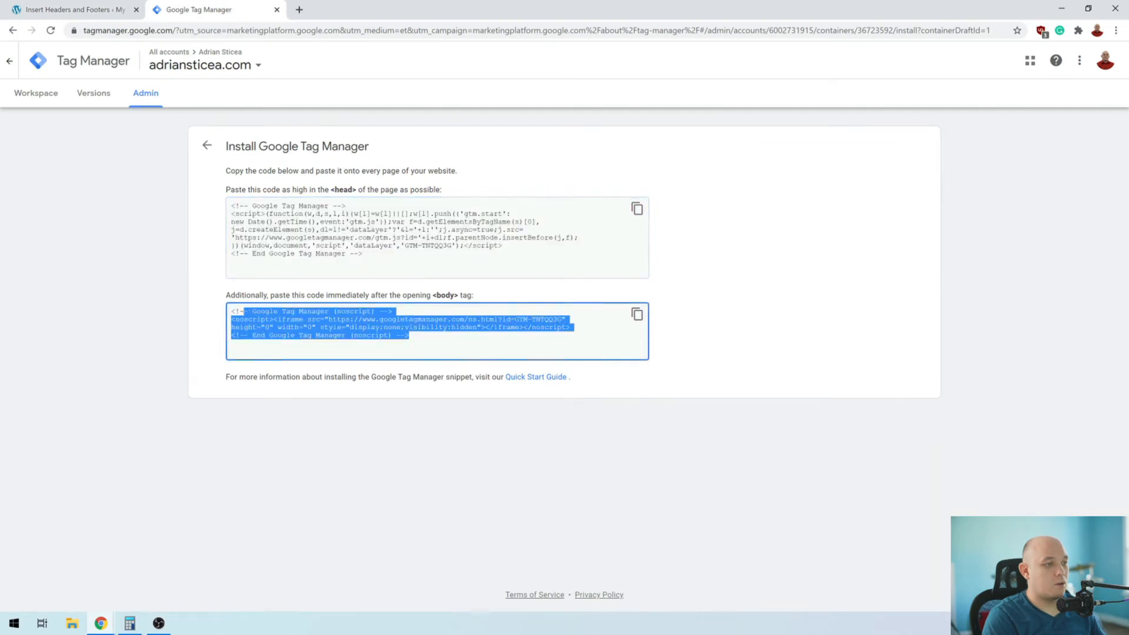
left_click(71, 9)
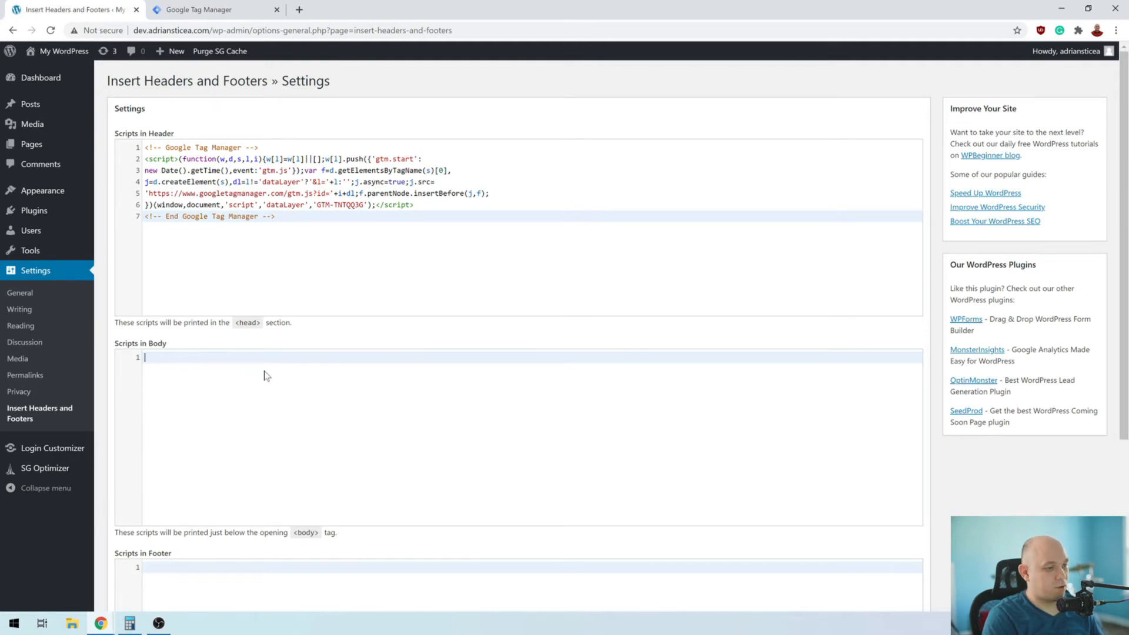
key("ctrl+v")
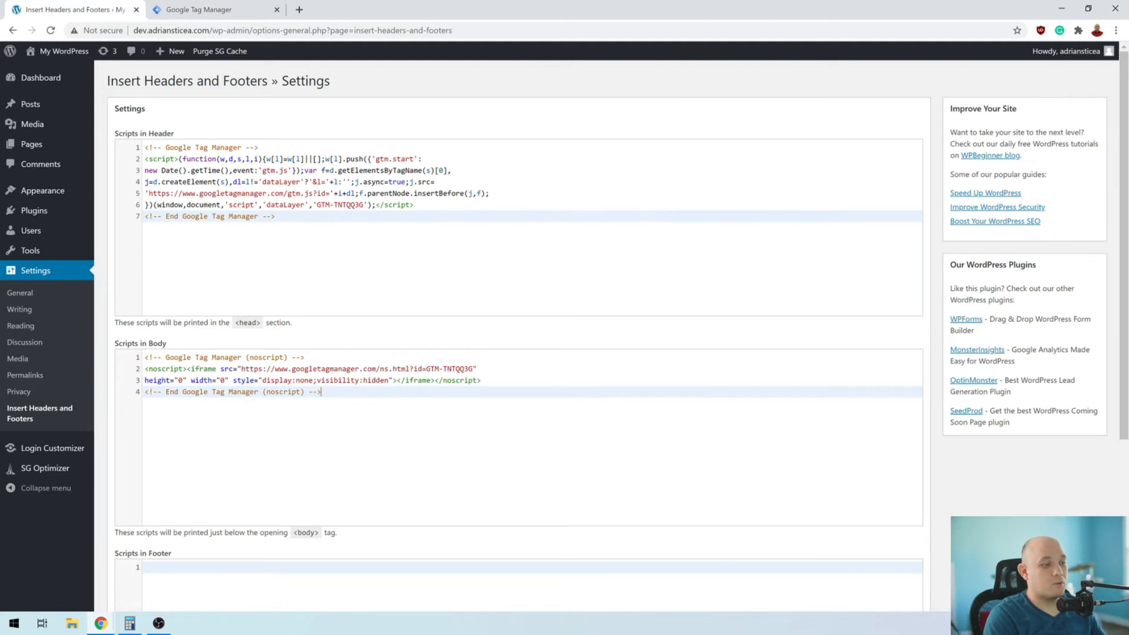
scroll(144, 500, "down", 4)
left_click(129, 526)
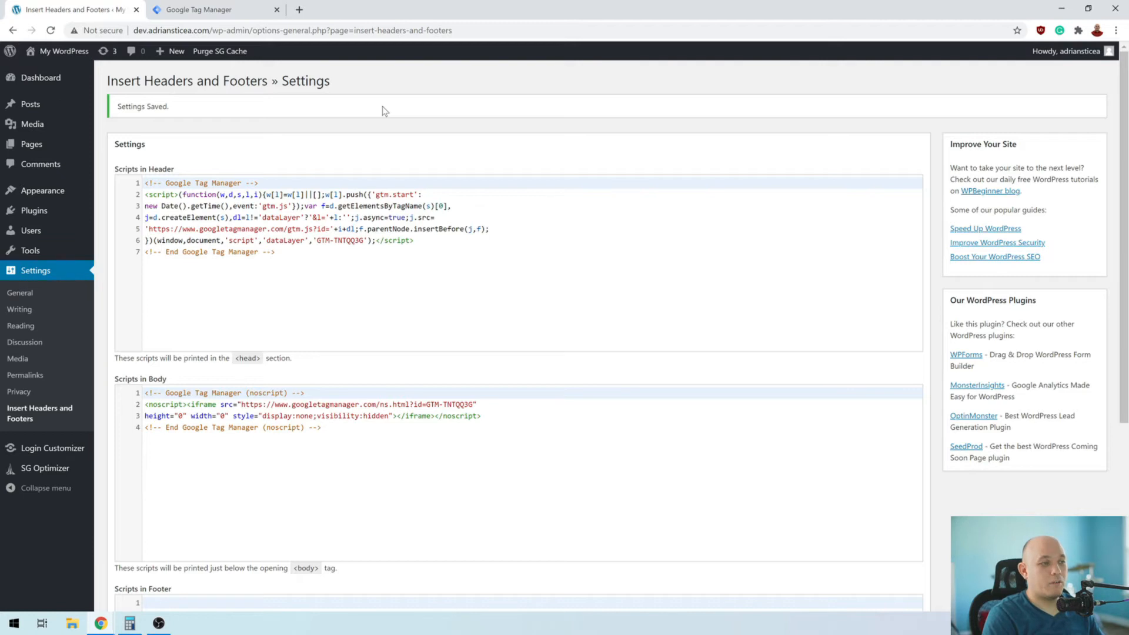
Search the web for "tag assistant chrome" in a new tab and add the Tag Assistant (by Google) extension to Chrome.
left_click(299, 11)
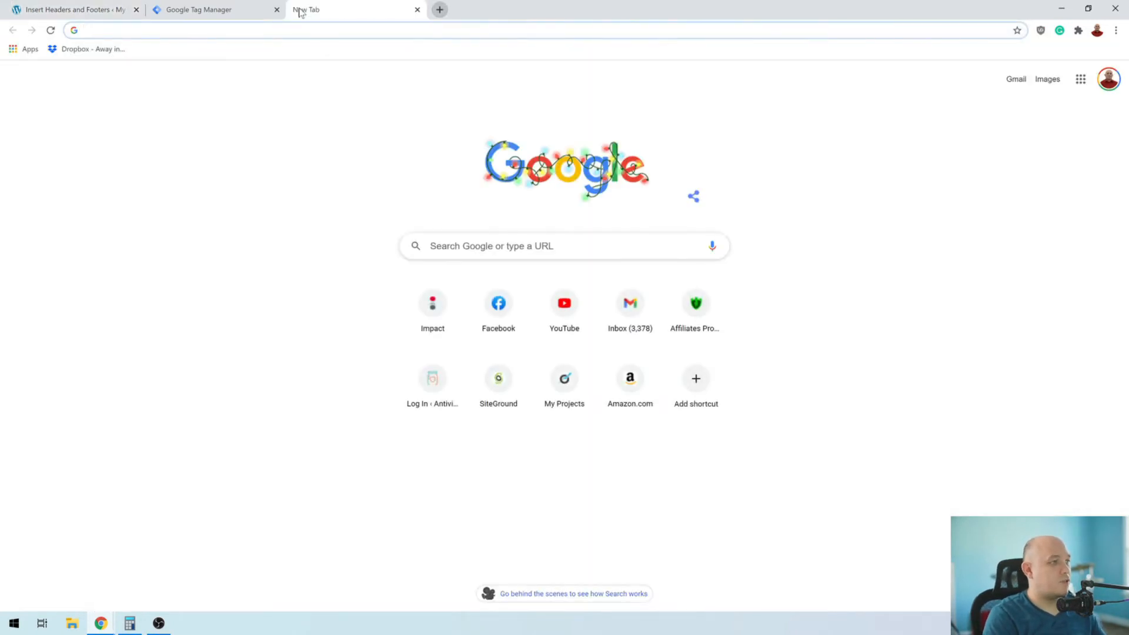
type("tag")
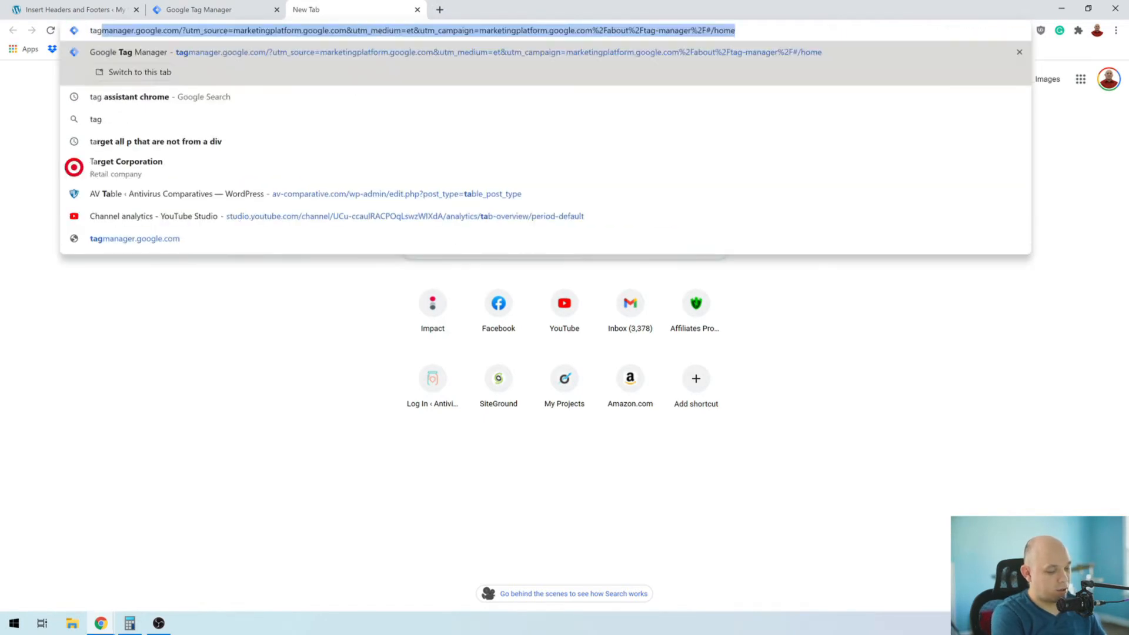
type(" assis")
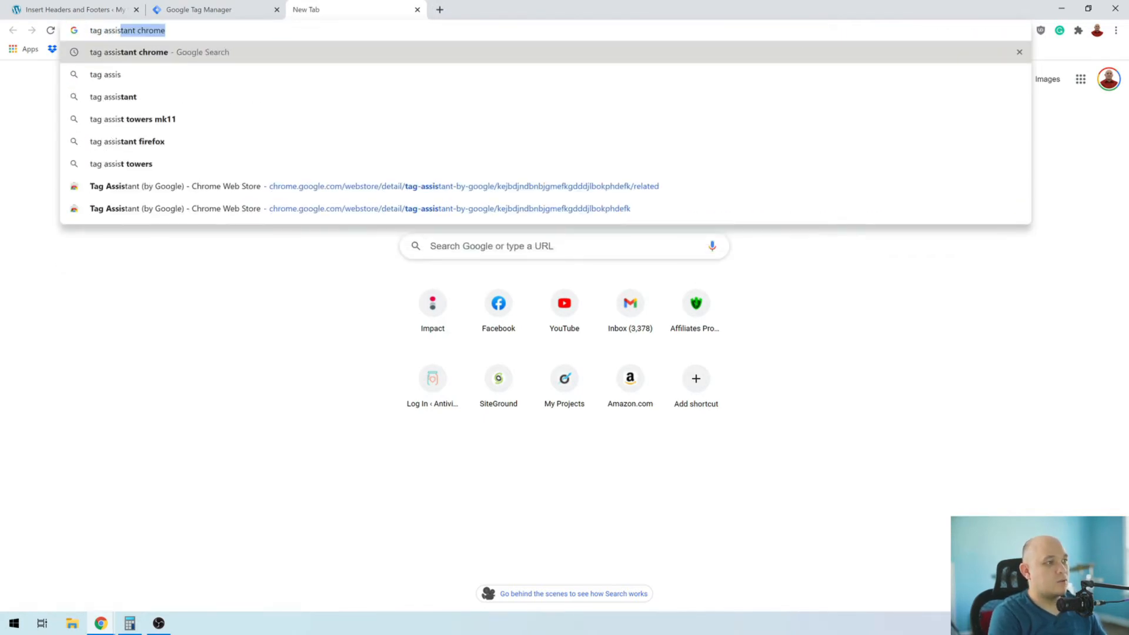
key("Return")
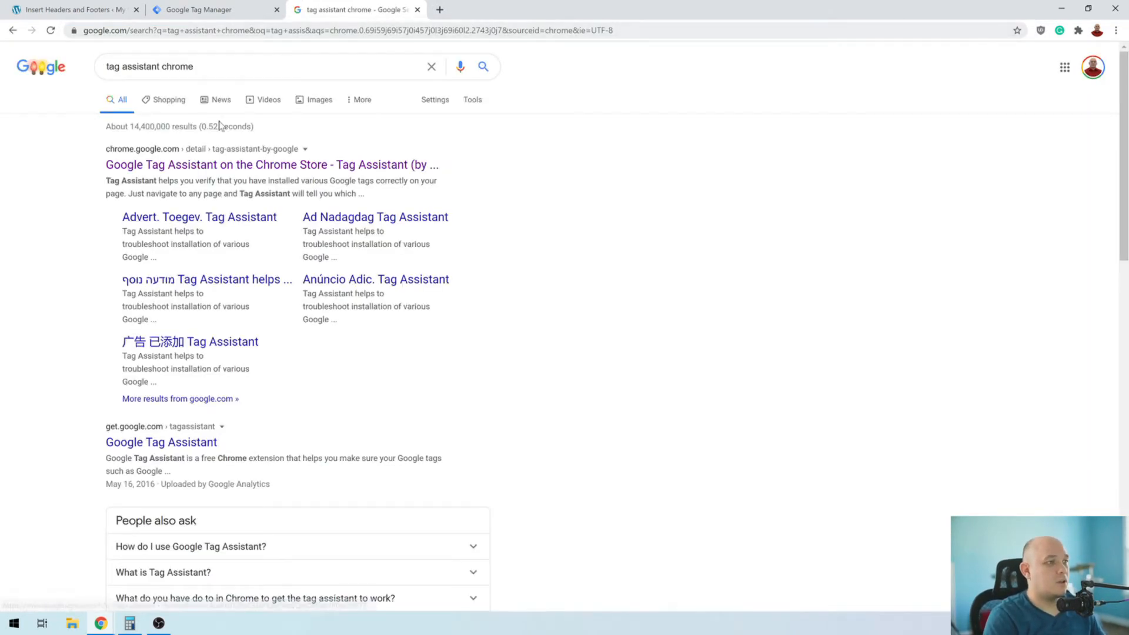
left_click(189, 166)
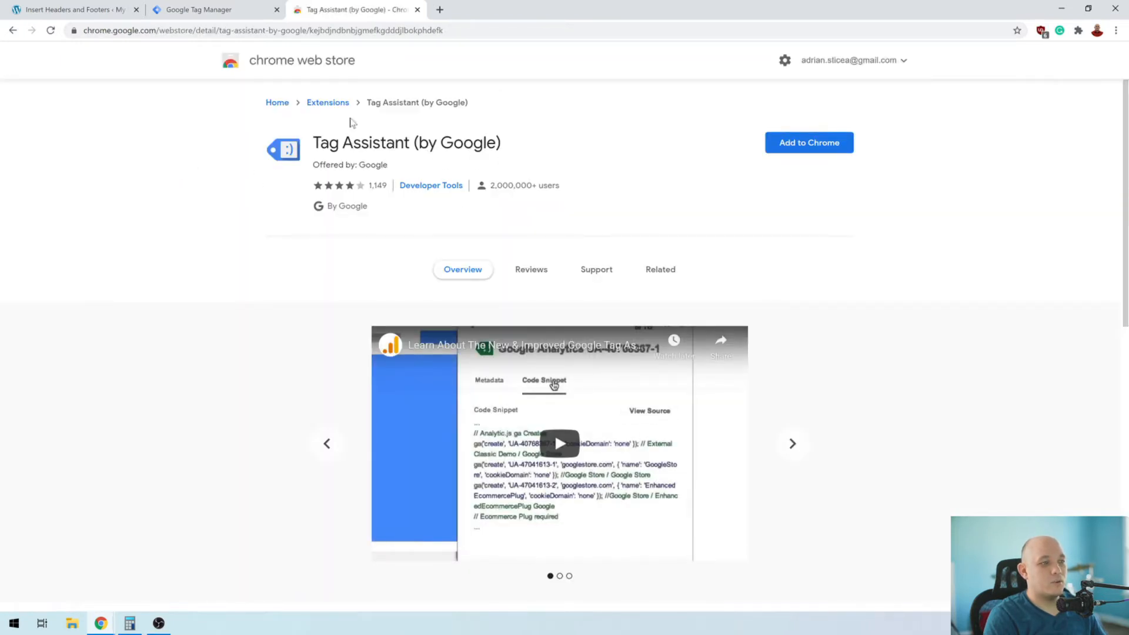
left_click(806, 145)
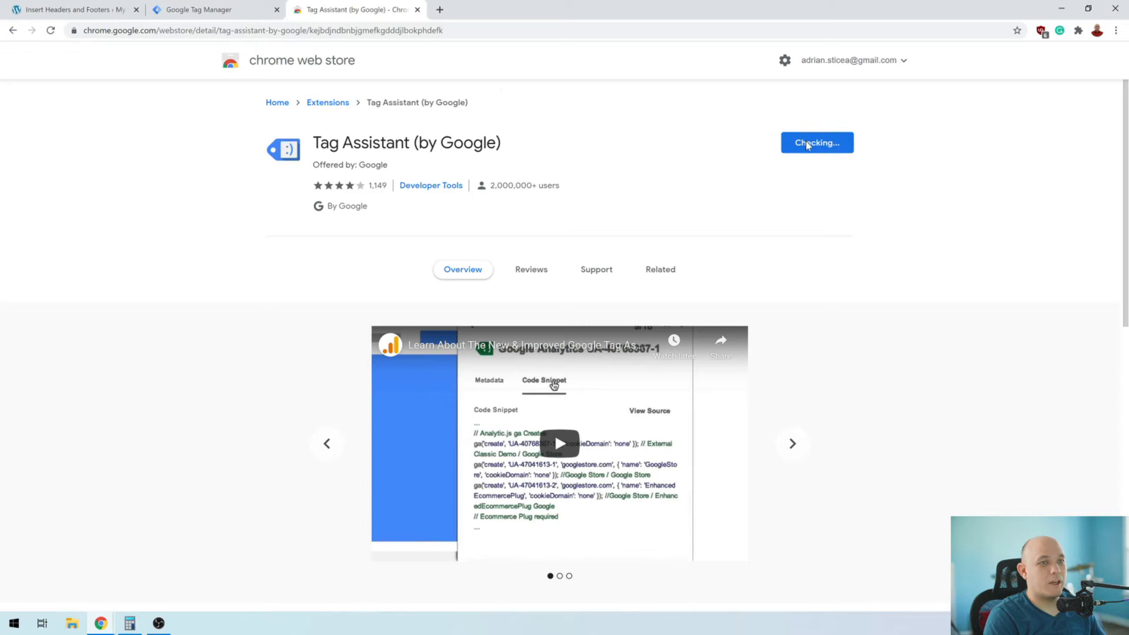
left_click(585, 126)
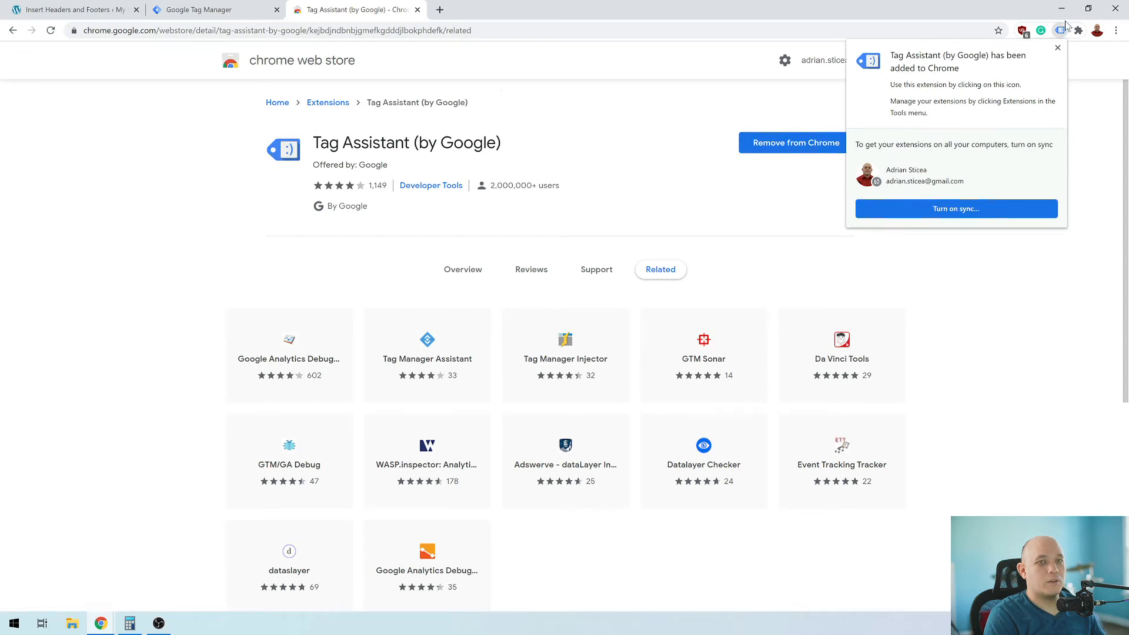
Finish Tag Assistant's initial setup with all listed tags checked and Validate selected pages, and enable it on the current tab.
left_click(1061, 31)
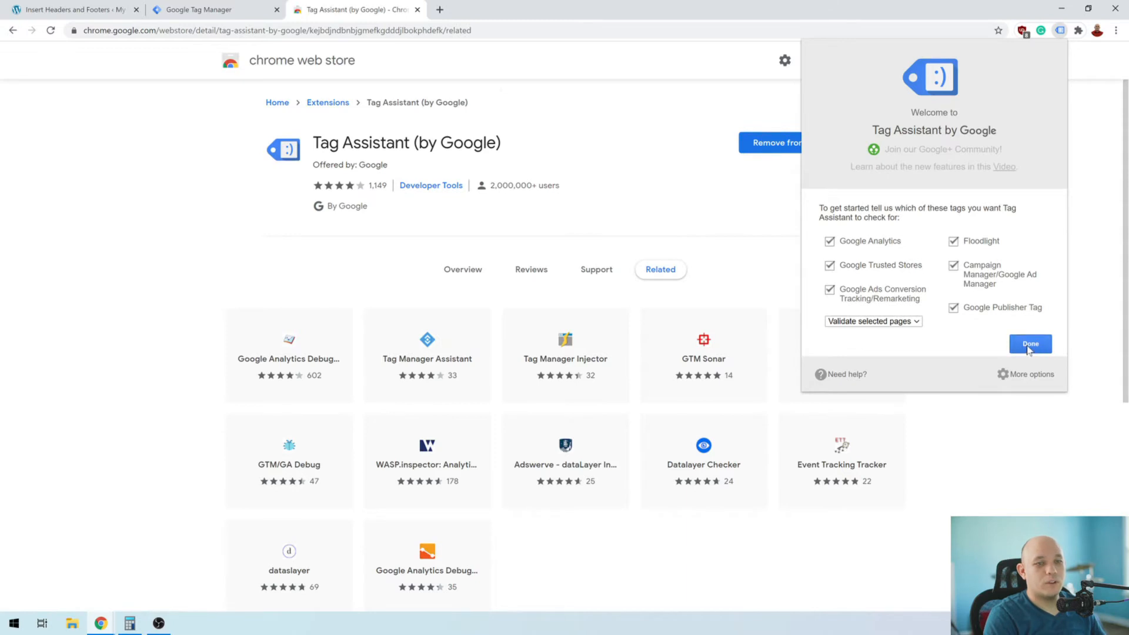
left_click(1031, 344)
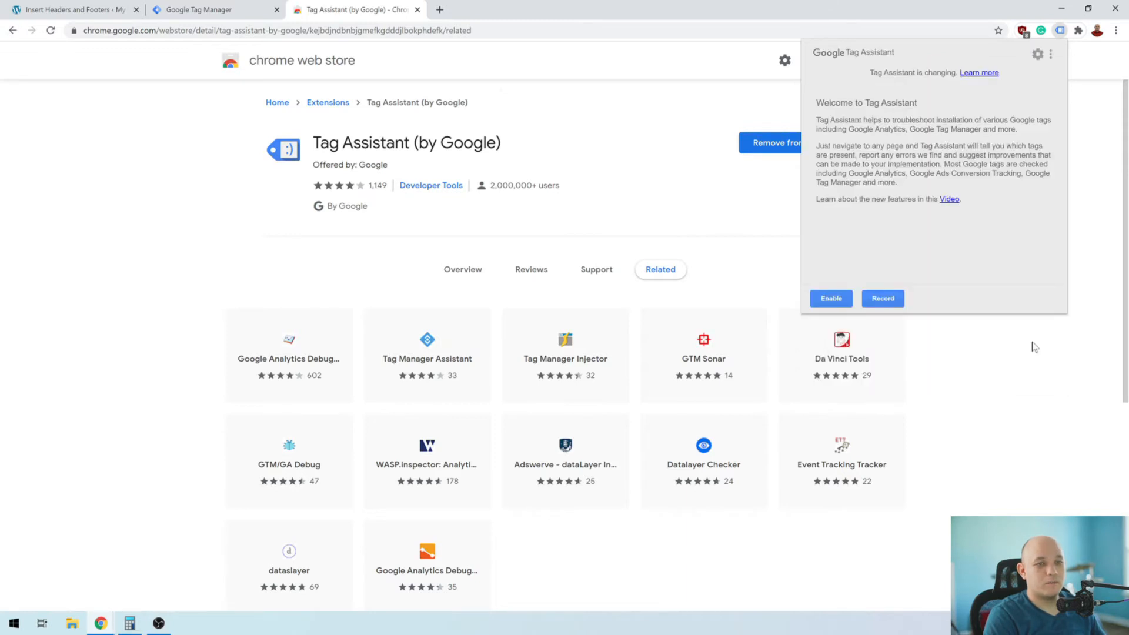
left_click(833, 299)
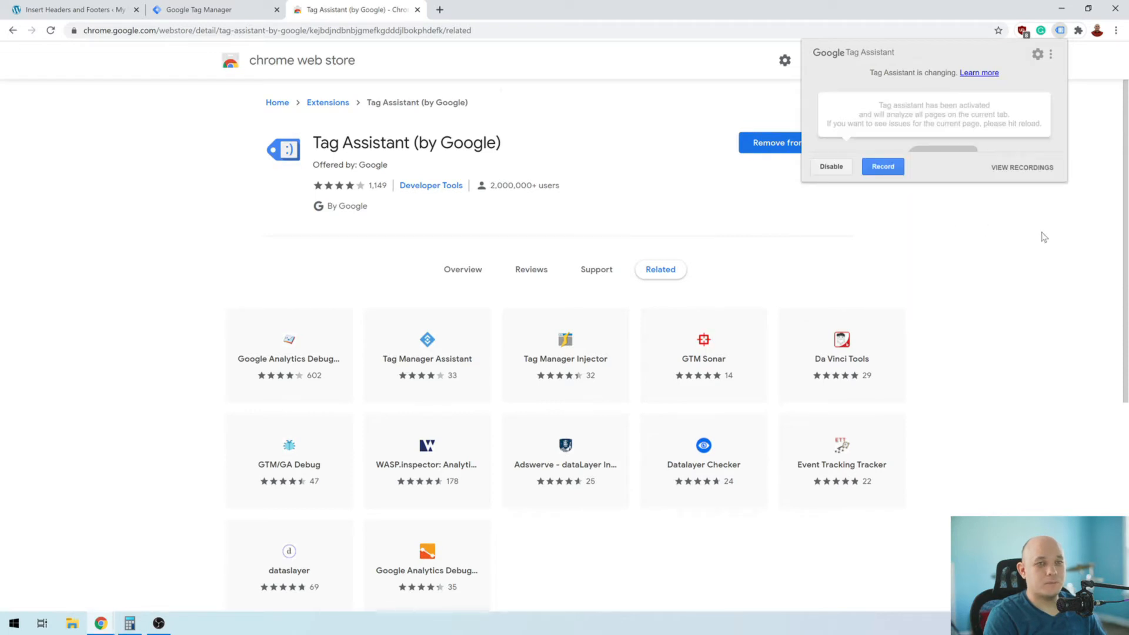
left_click(1087, 66)
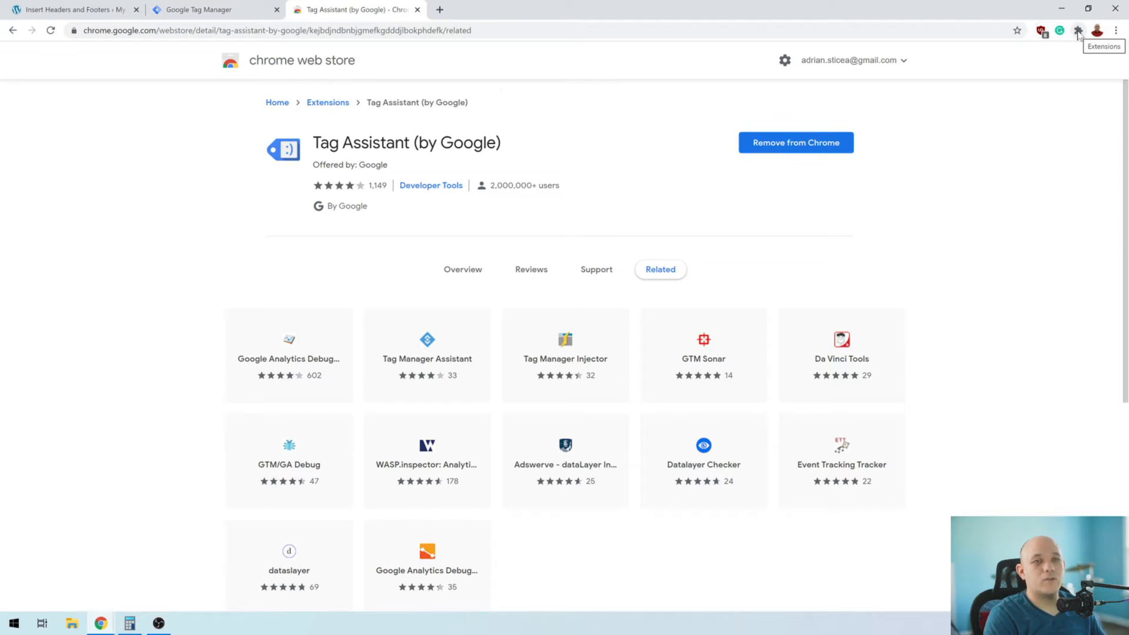
Pin the Tag Assistant (by Google) extension so that it stays beside the address bar.
left_click(1079, 32)
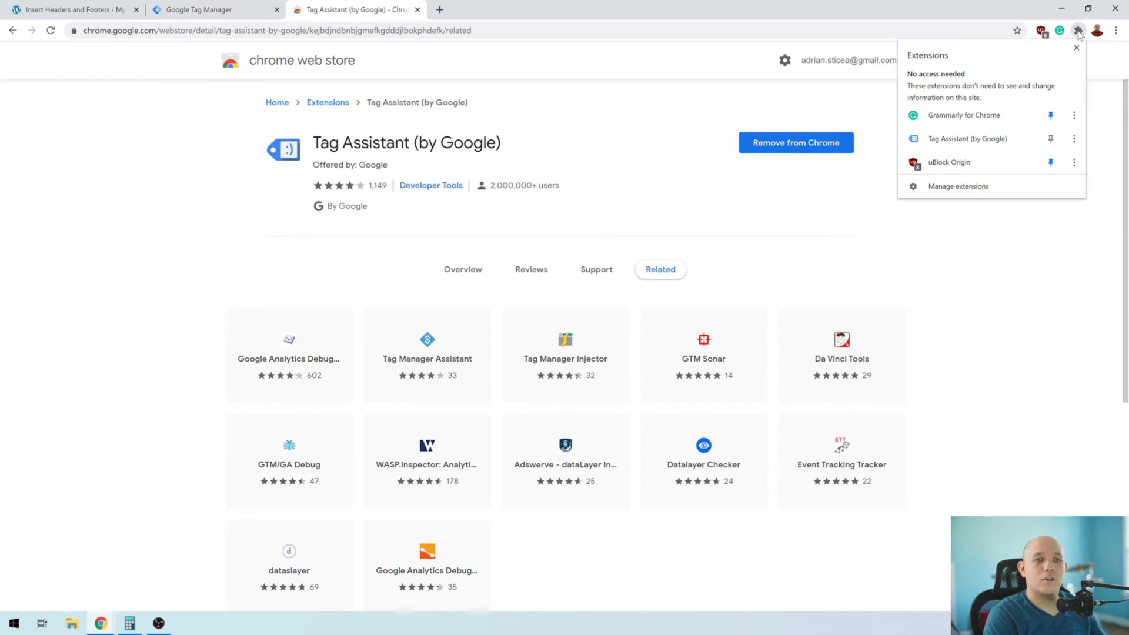
left_click(1052, 140)
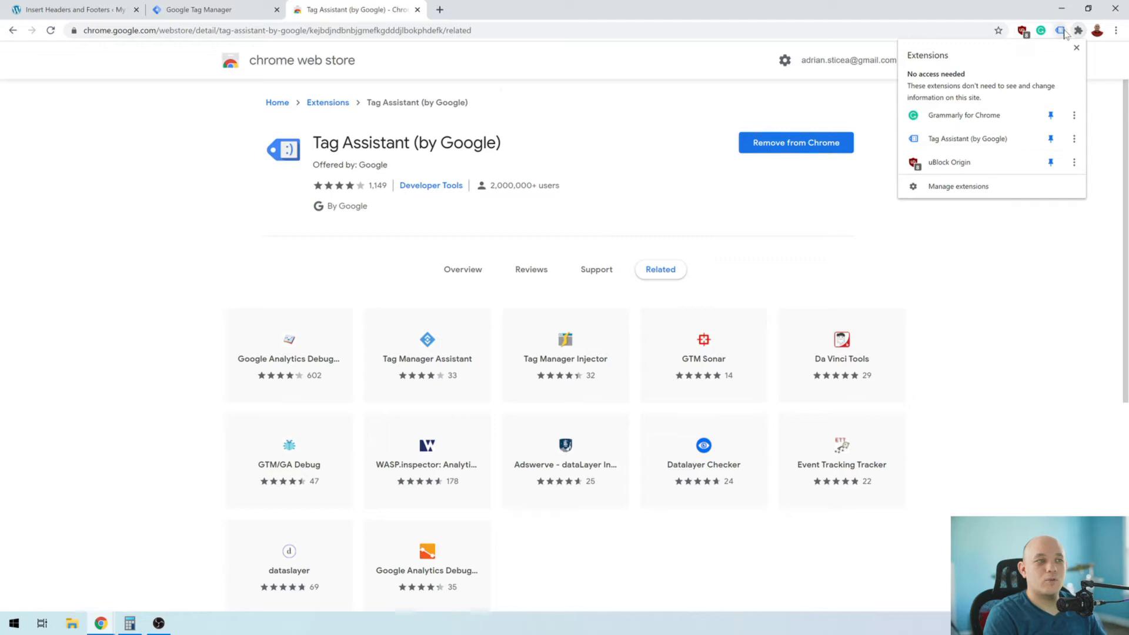
left_click(797, 24)
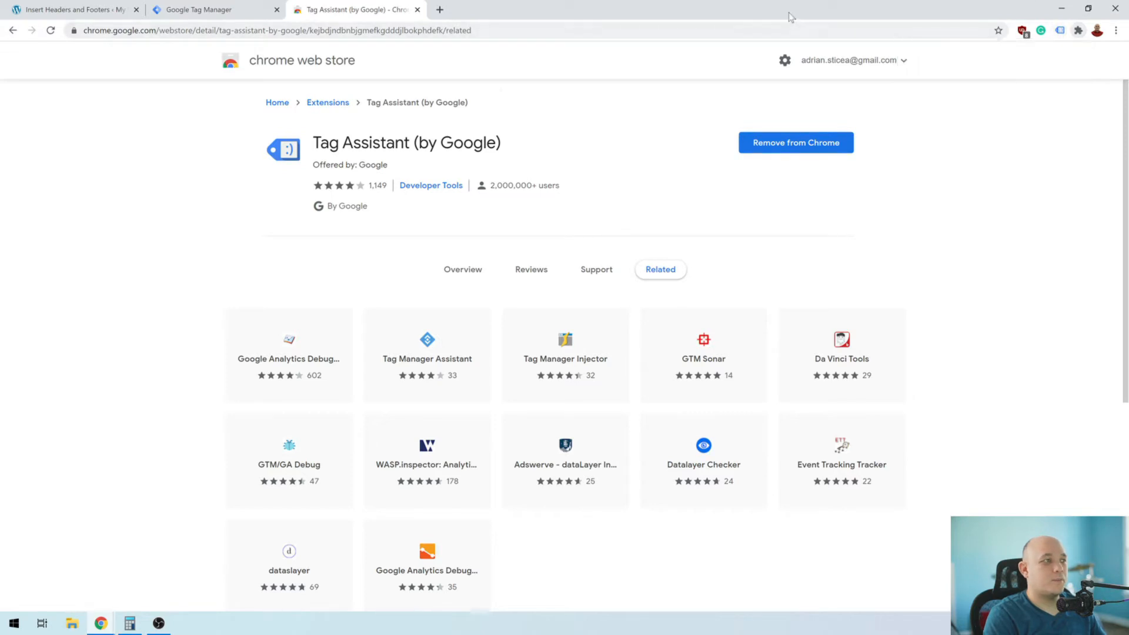
Open the My WordPress front page in a new tab from the WordPress admin and enable Tag Assistant on it.
left_click(66, 9)
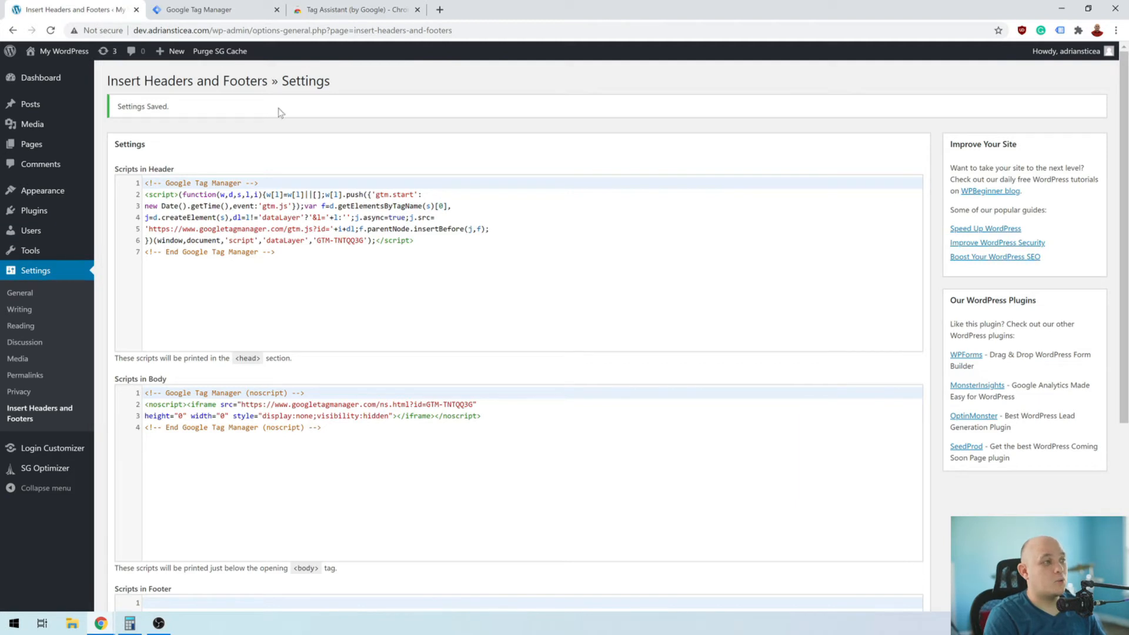
left_click(62, 50)
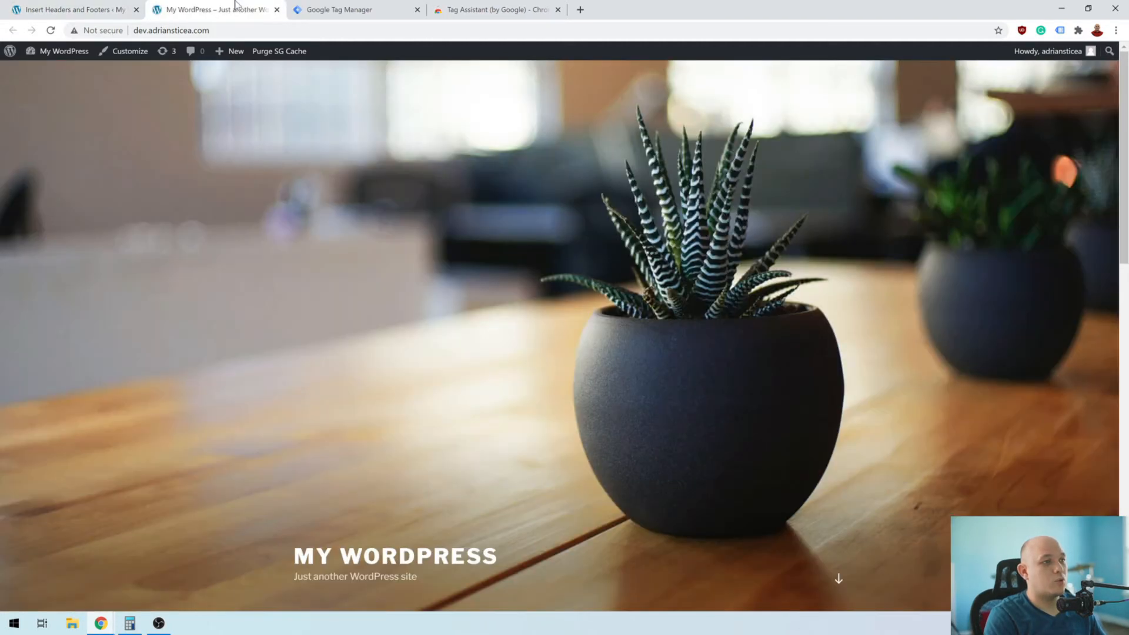
left_click(1060, 31)
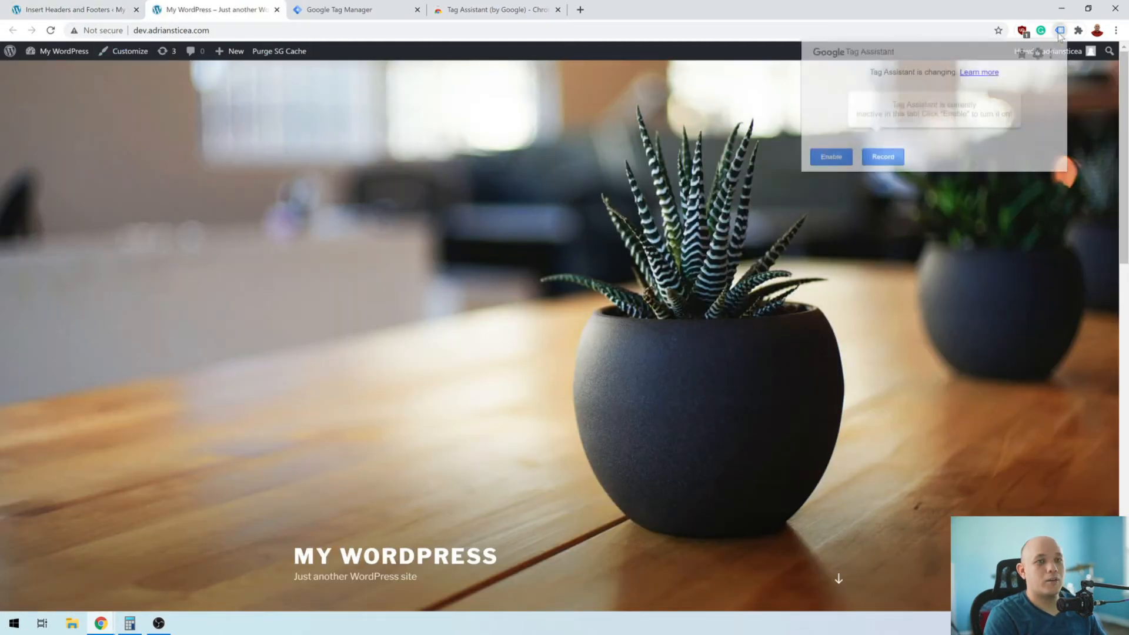
left_click(831, 158)
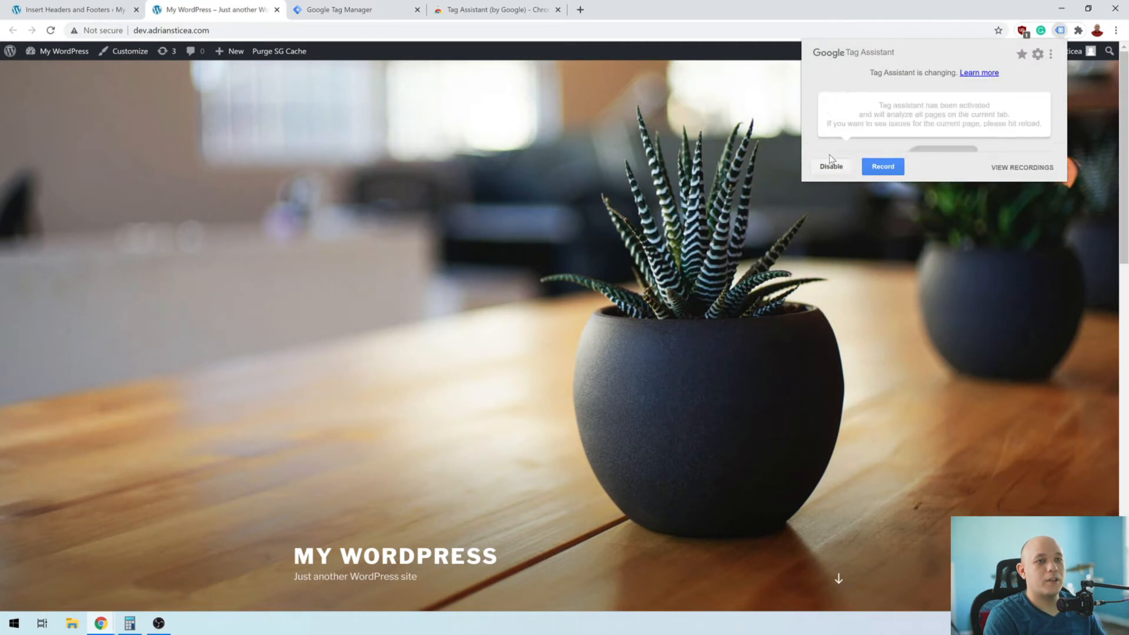
Reload the My WordPress front page and check Tag Assistant's tag analysis for the Google Tag Manager container.
left_click(508, 207)
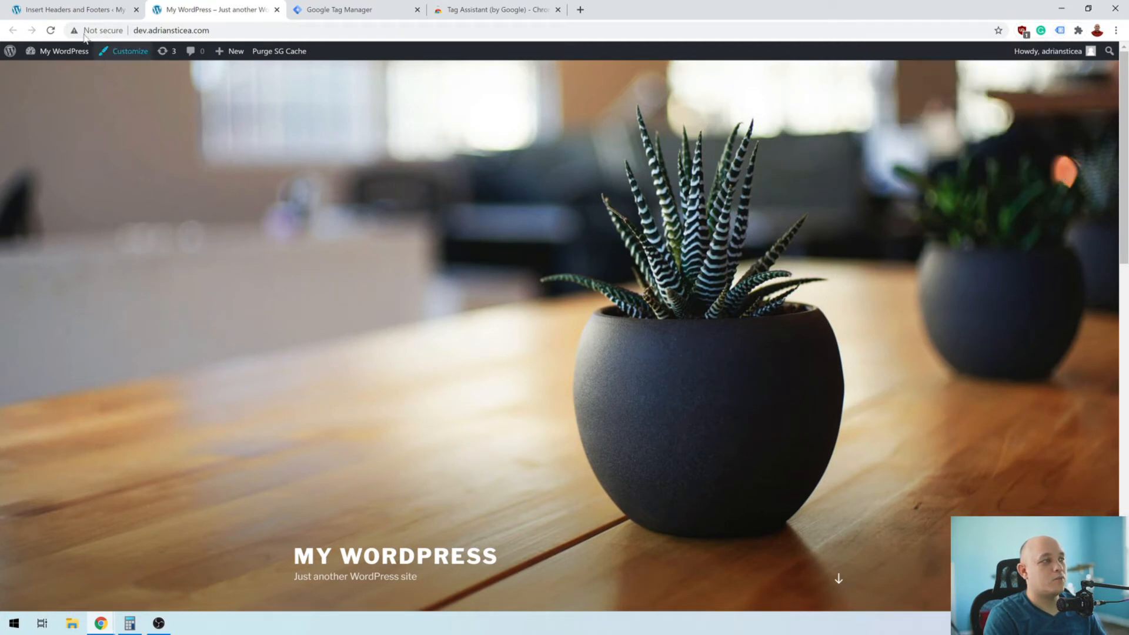
left_click(51, 30)
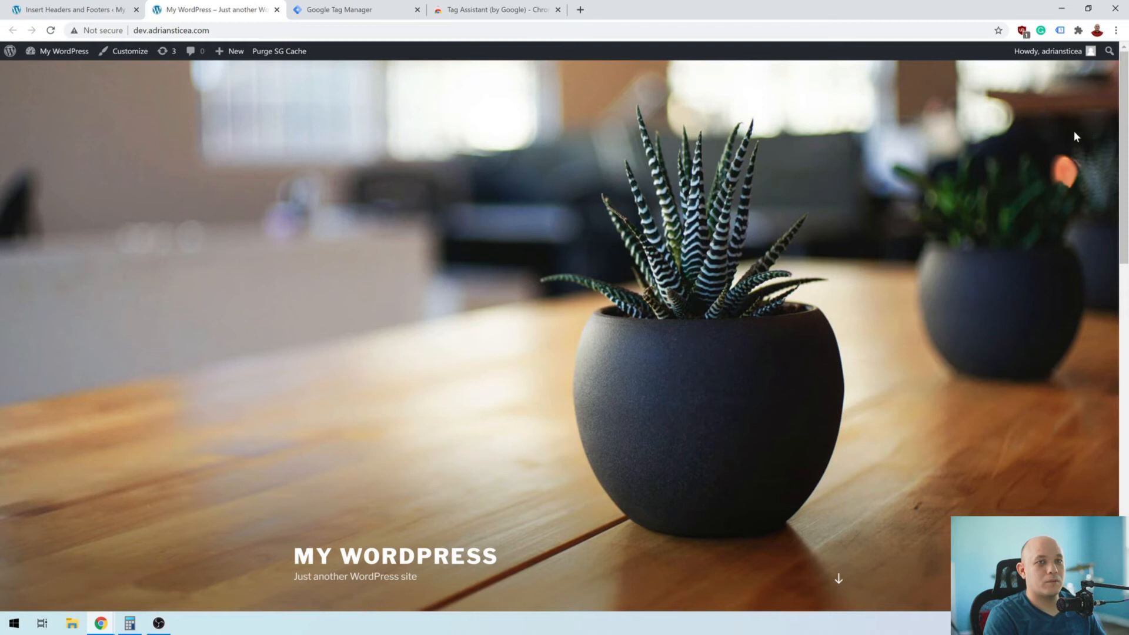
left_click(1061, 30)
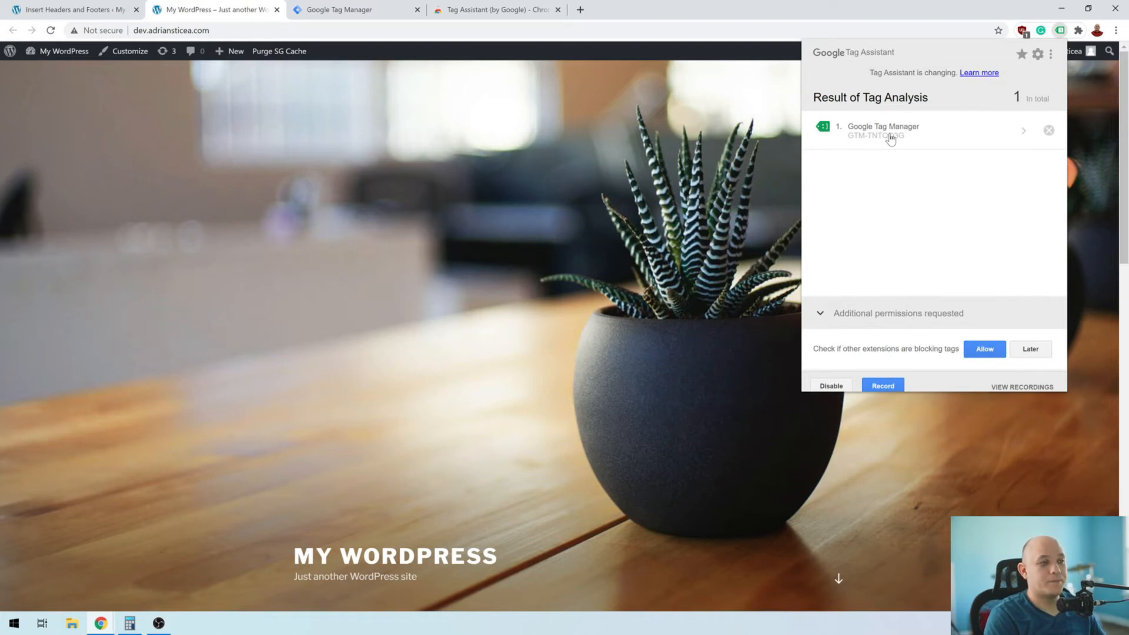
Deactivate the Insert Headers and Footers plugin in the WordPress admin and delete it from the site.
left_click(328, 347)
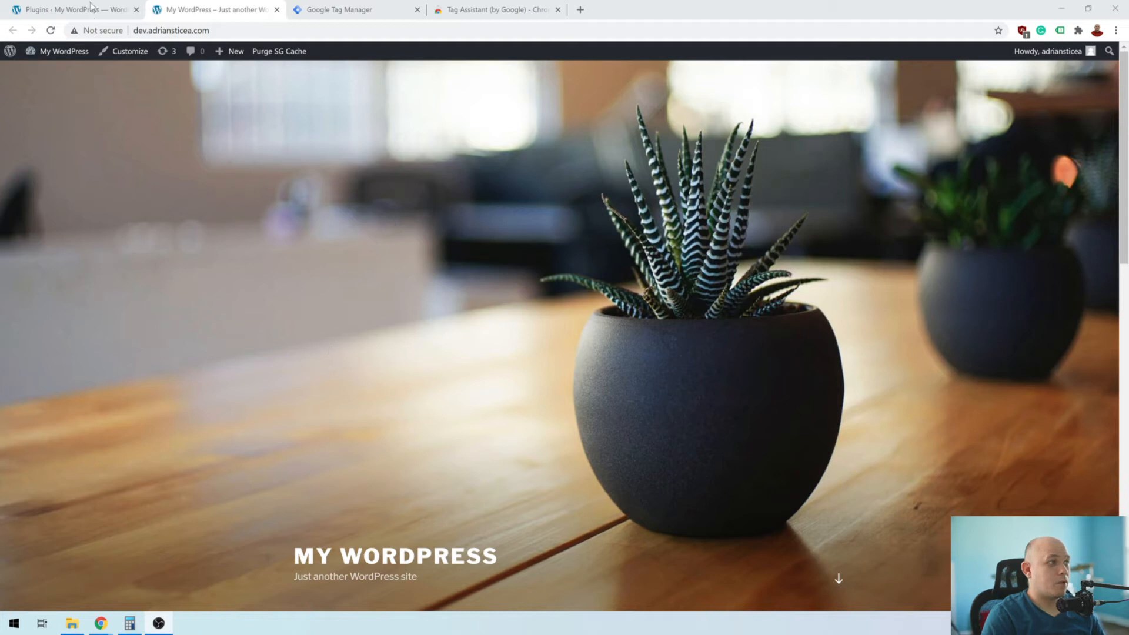
left_click(91, 8)
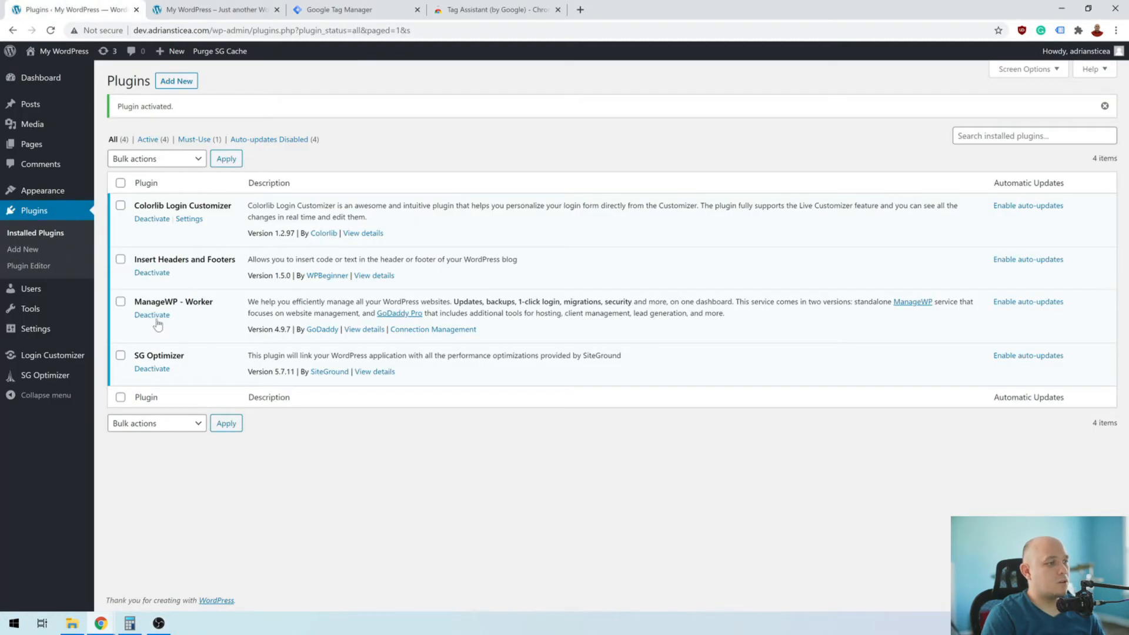
left_click(157, 274)
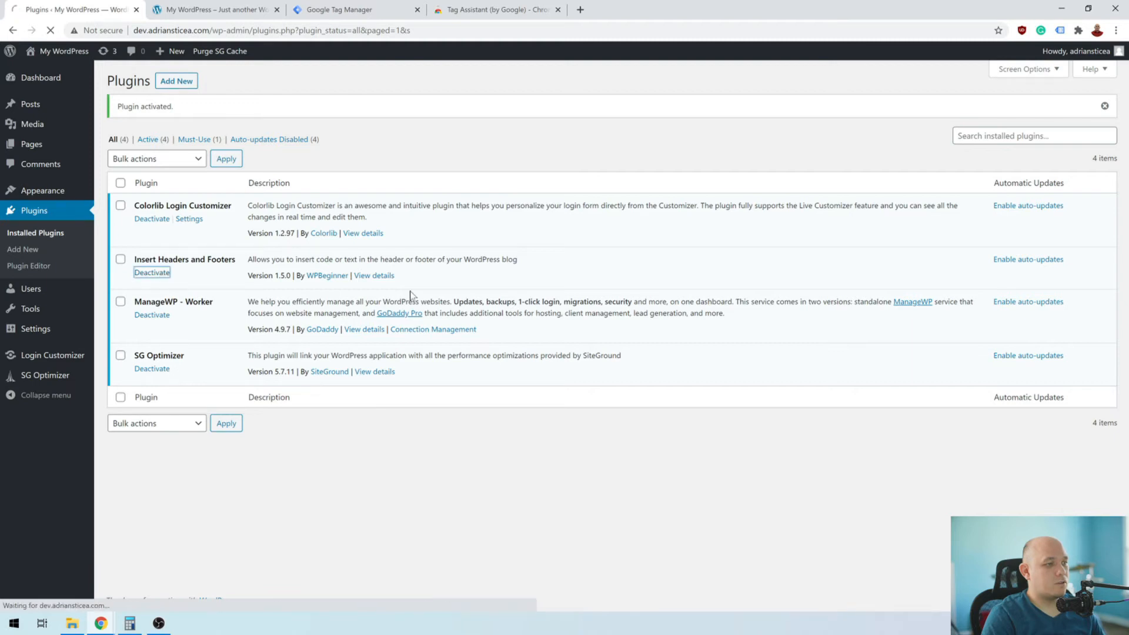
left_click(178, 274)
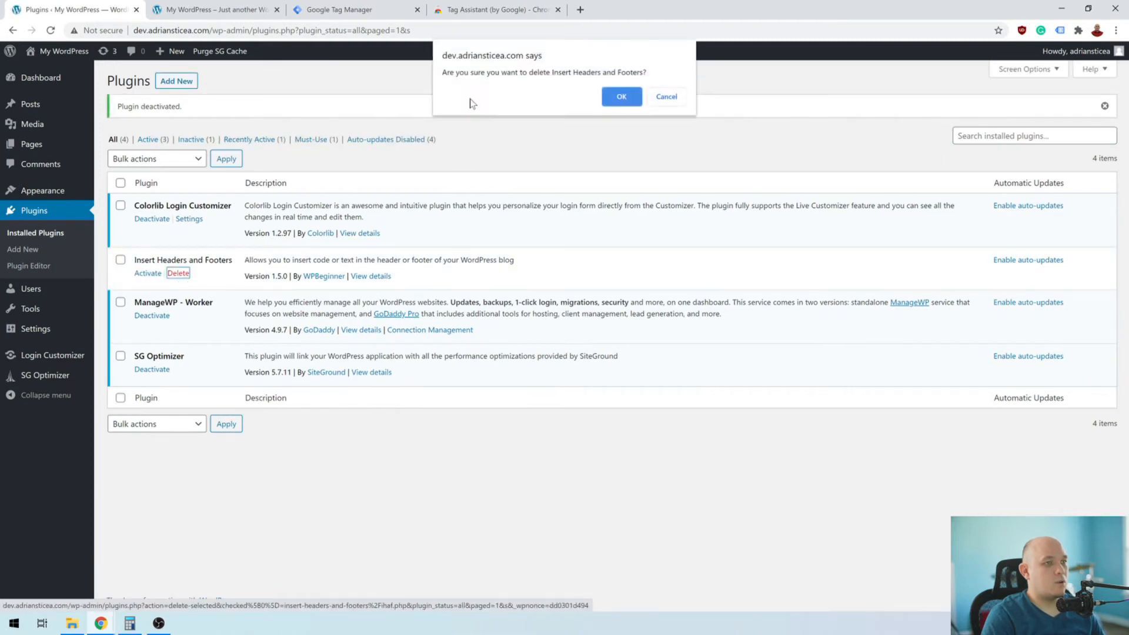
left_click(623, 102)
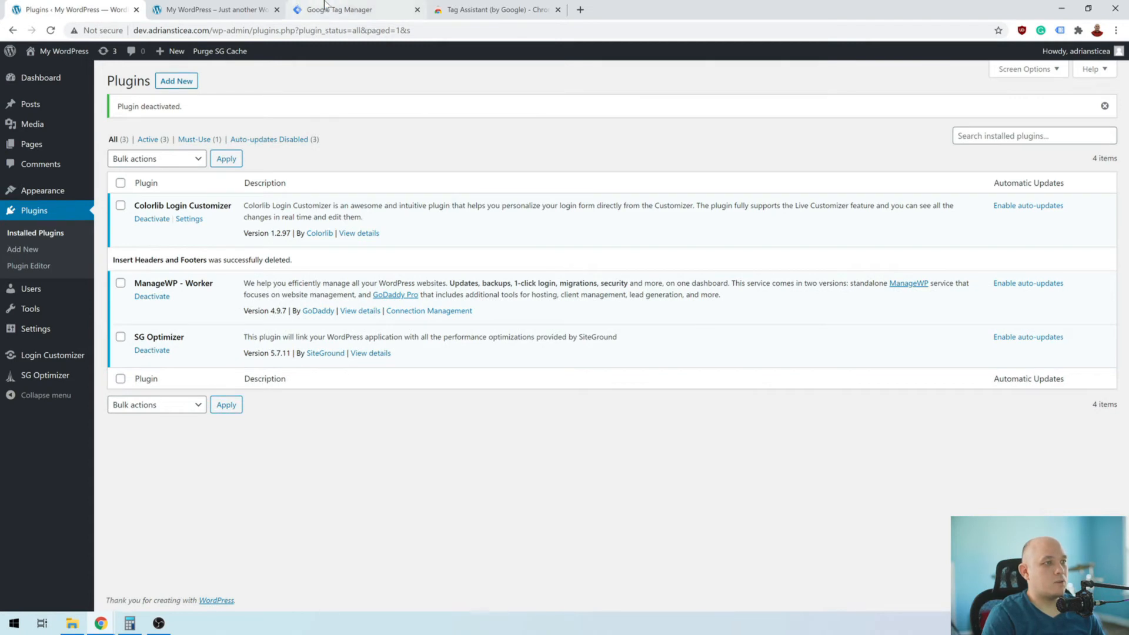
Reload the My WordPress front page and check Tag Assistant's tag analysis without the Insert Headers and Footers plugin.
left_click(217, 9)
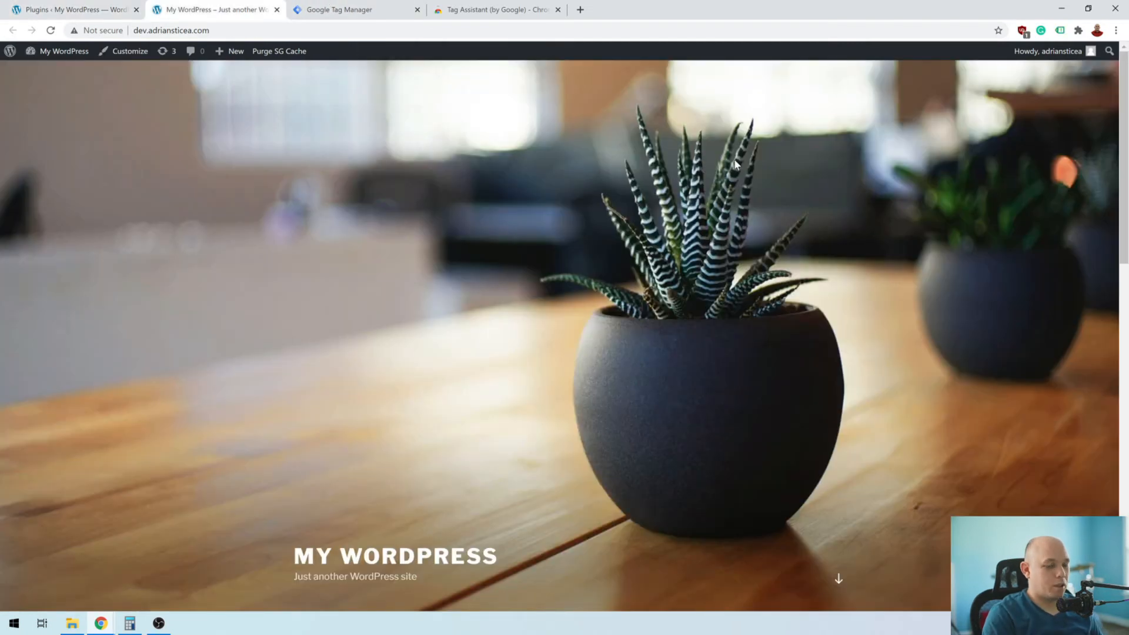
key("F5")
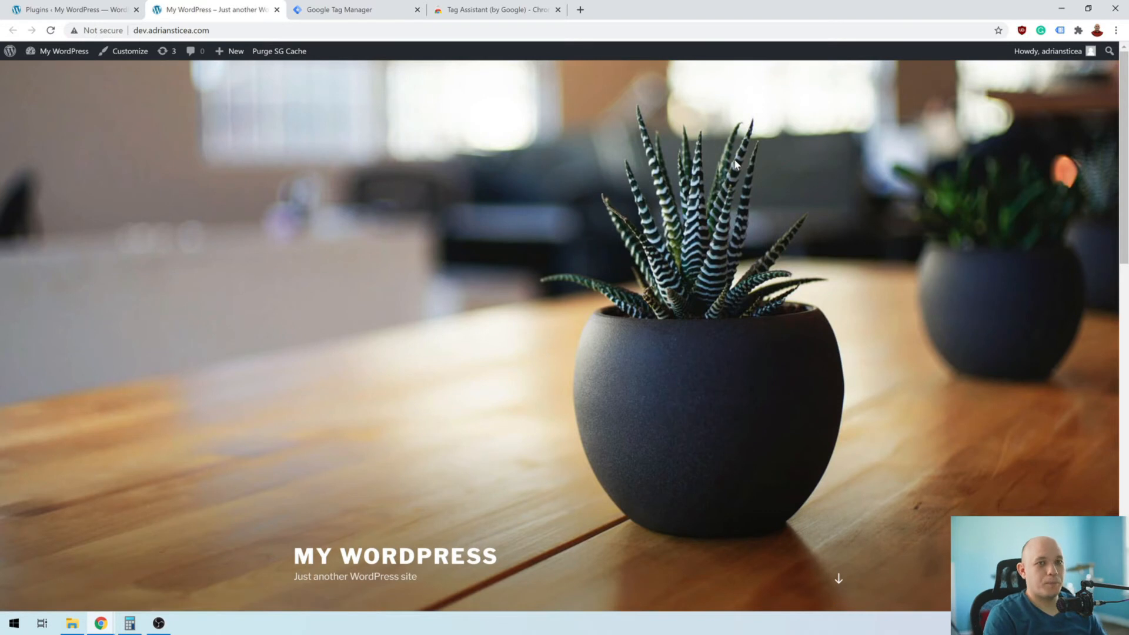
left_click(1060, 31)
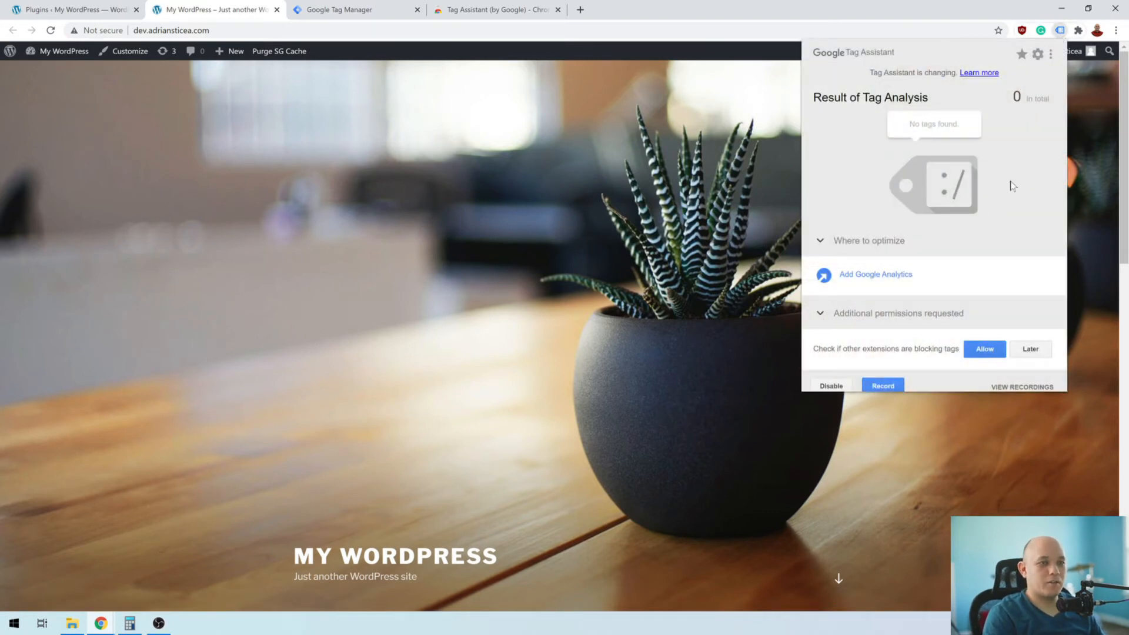
left_click(356, 257)
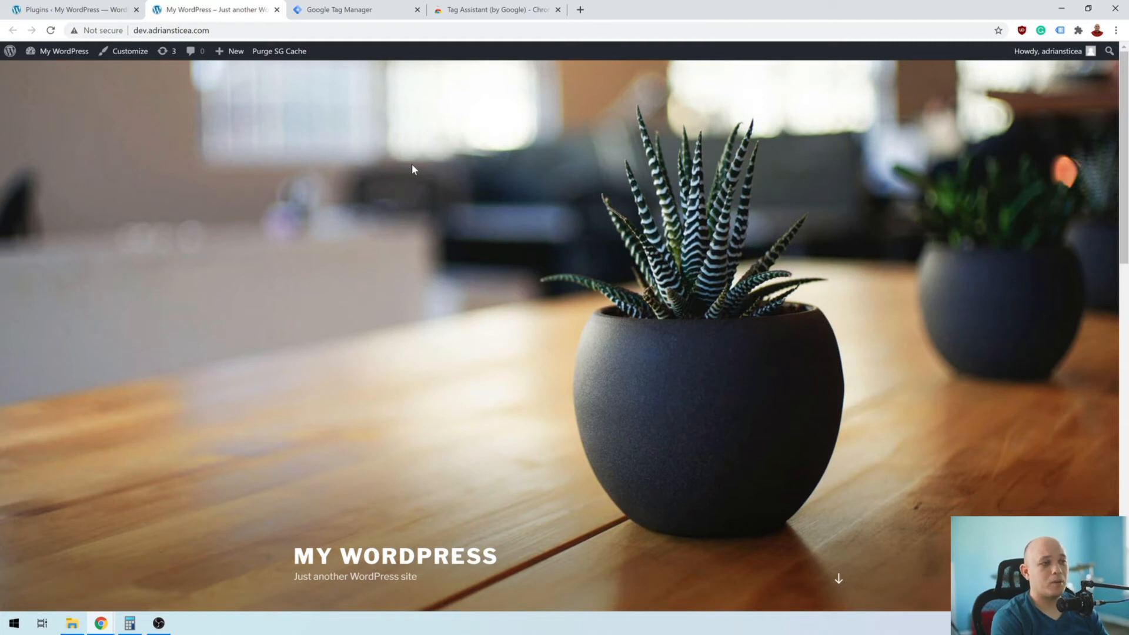
Open the Twenty Seventeen Child Theme's functions.php in the WordPress Theme Editor.
left_click(88, 9)
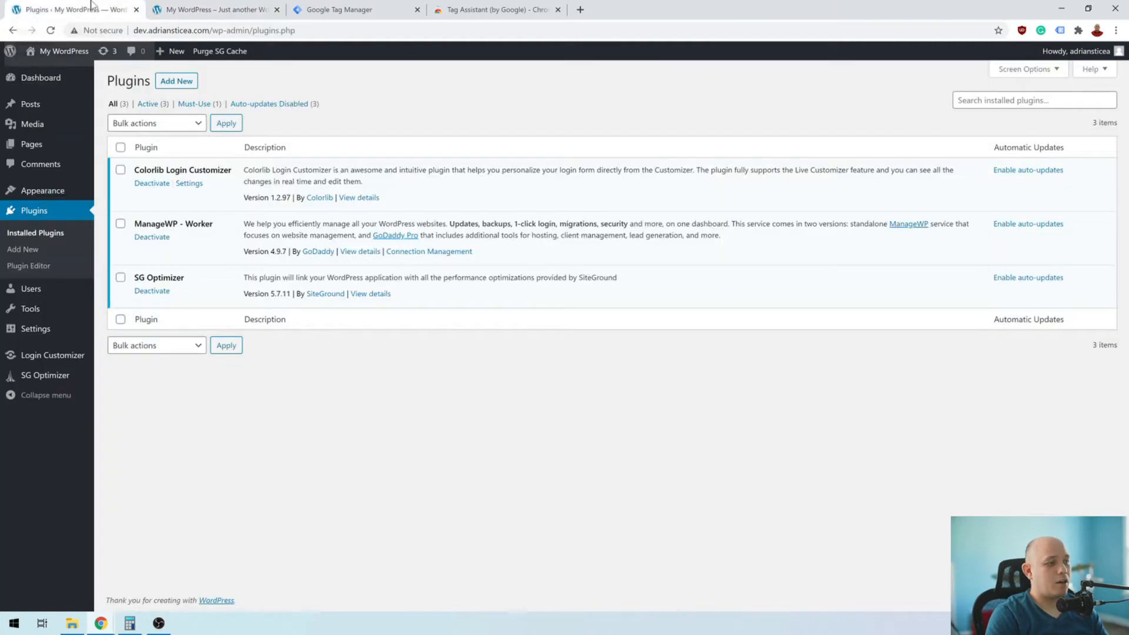
left_click(41, 193)
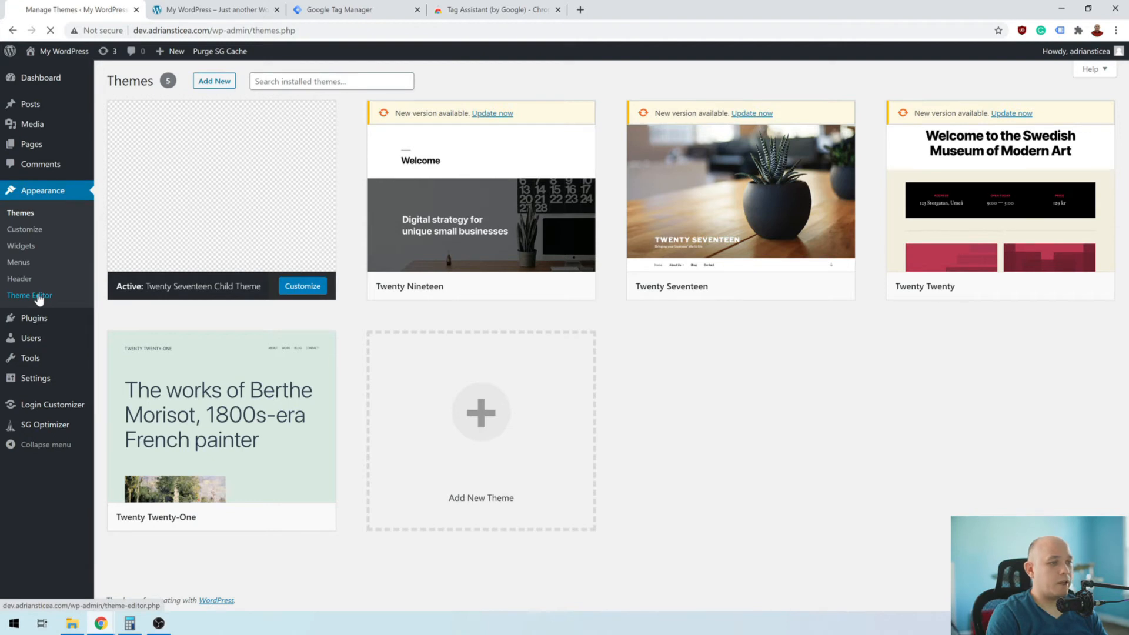
left_click(38, 296)
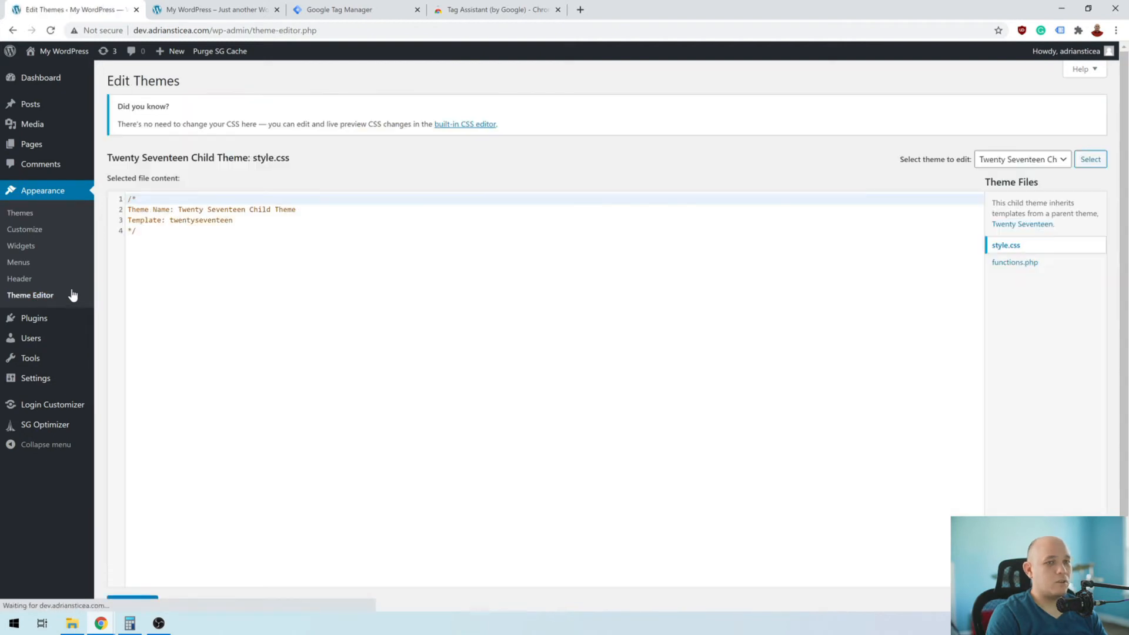
left_click(1021, 266)
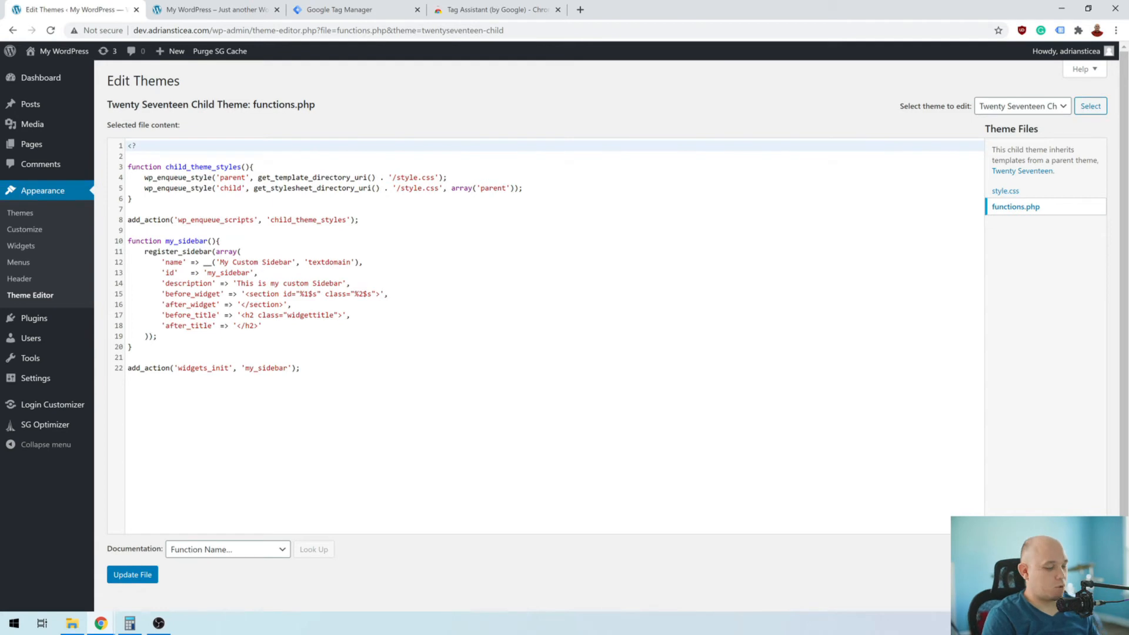
Launch Cyberduck and continue with the unsecured FTP connection to the site's server.
key("super")
type("cy")
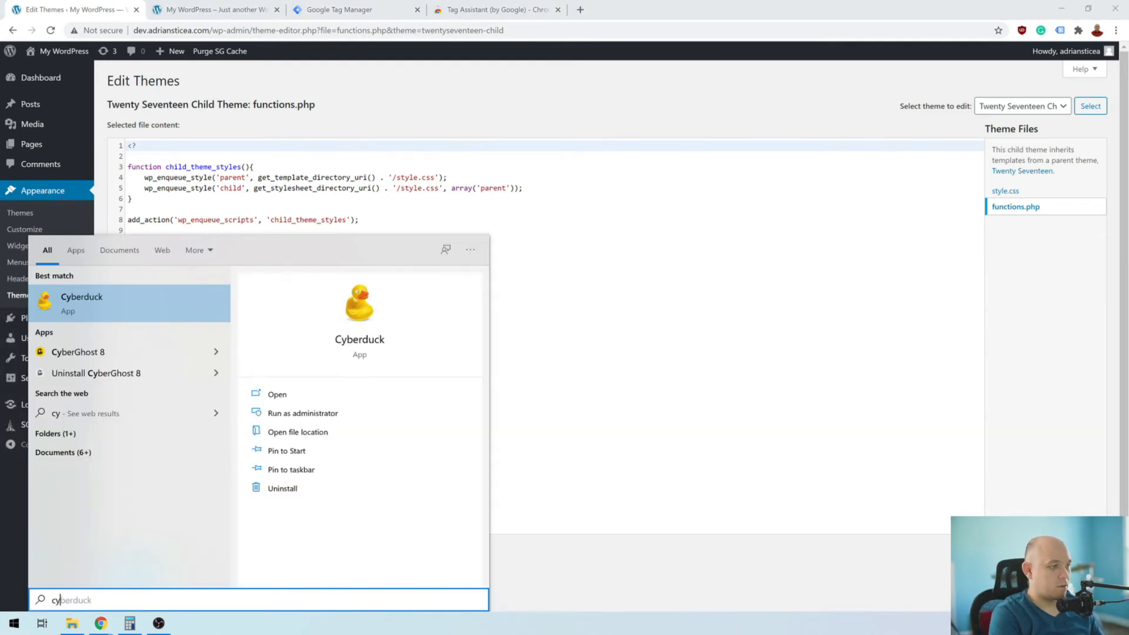
key("Return")
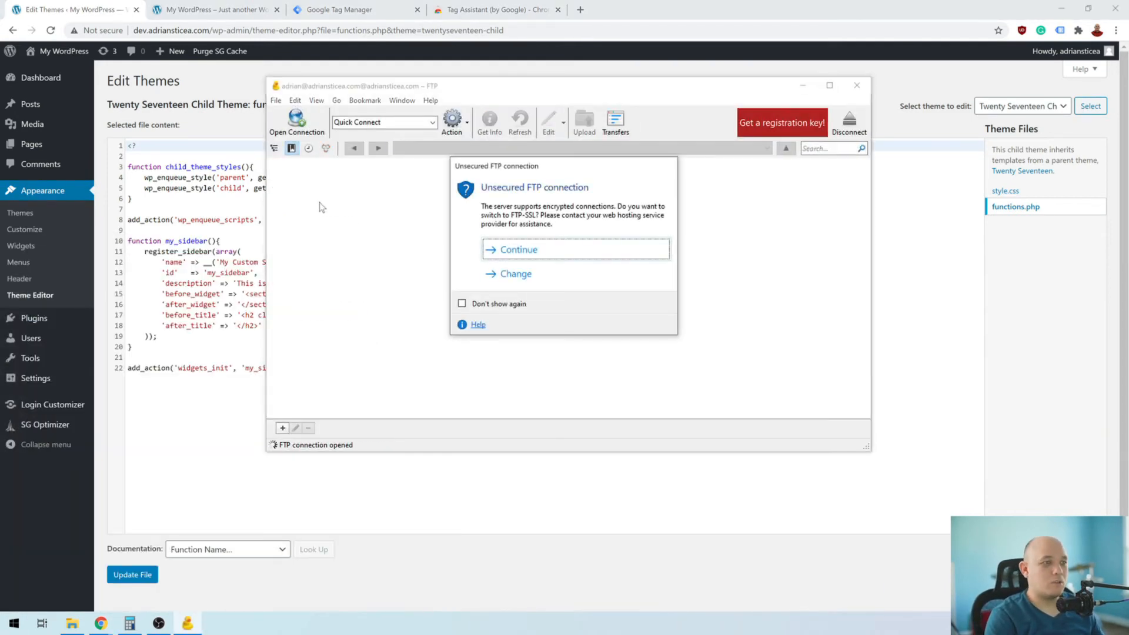
left_click(504, 252)
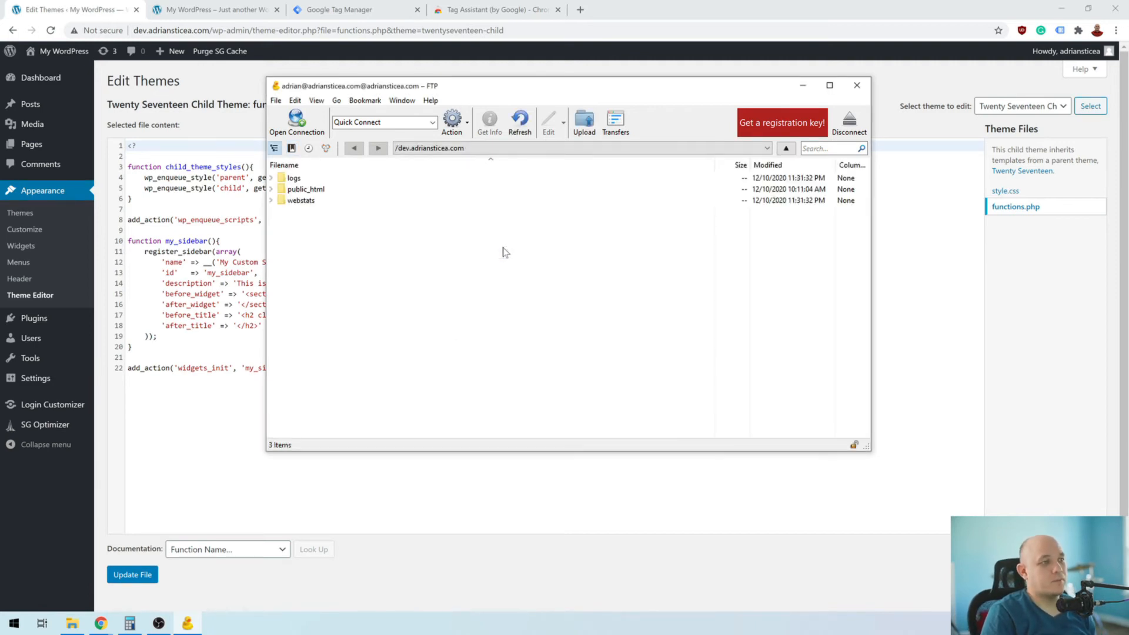
Browse the server to the folder public_html/wp-content/themes/twentyseventeen-child.
left_click(323, 192)
double_click(323, 192)
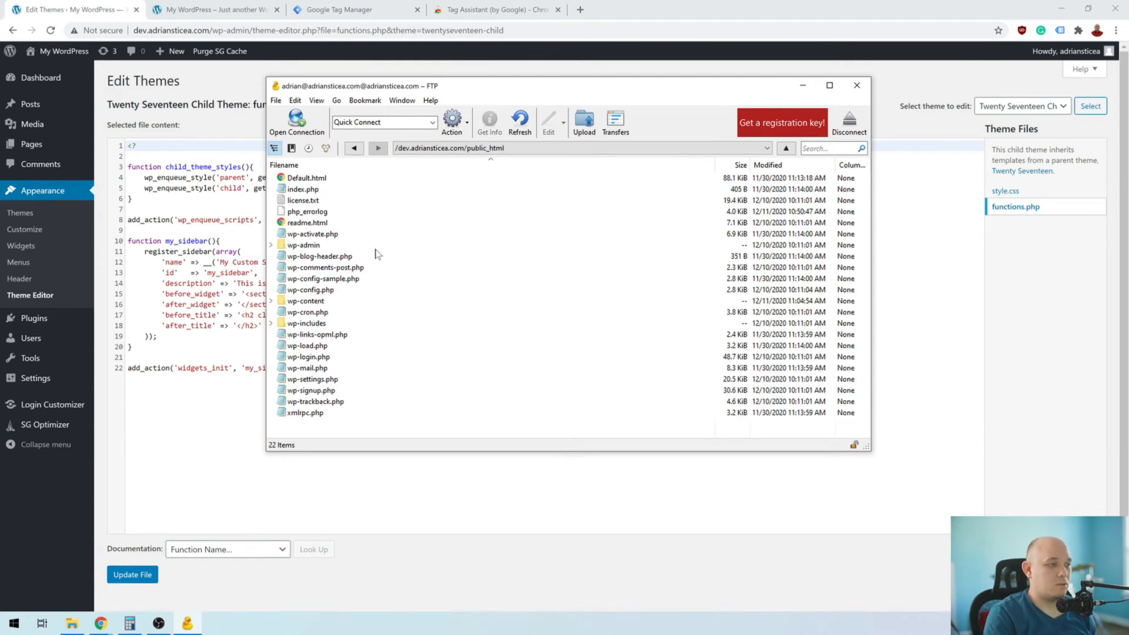
double_click(323, 301)
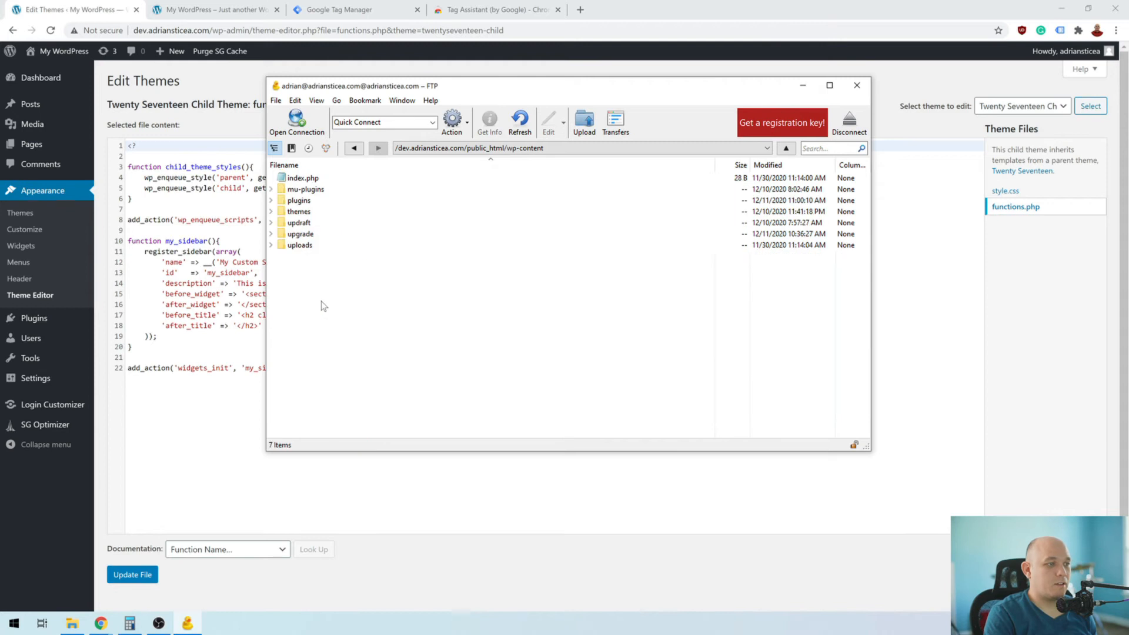
double_click(303, 212)
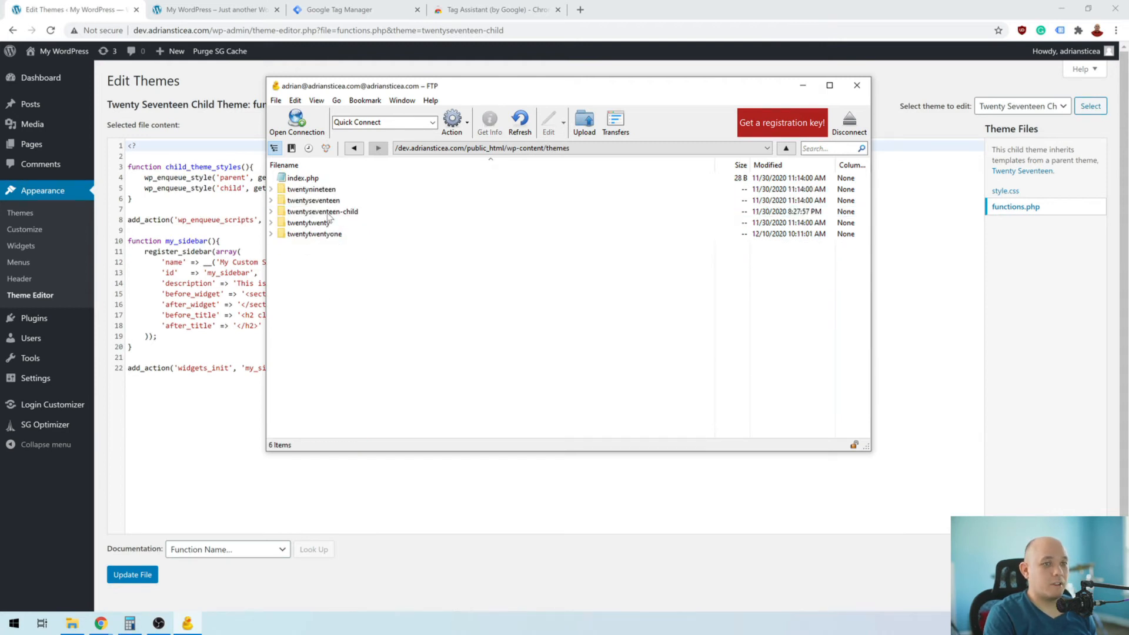
left_click(313, 213)
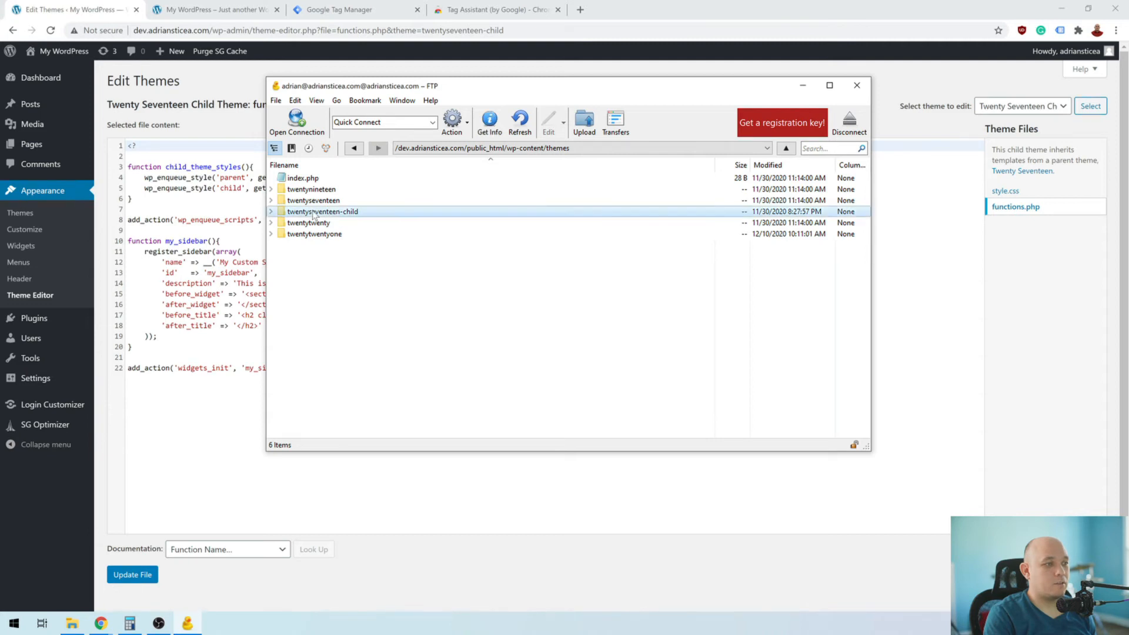
double_click(313, 213)
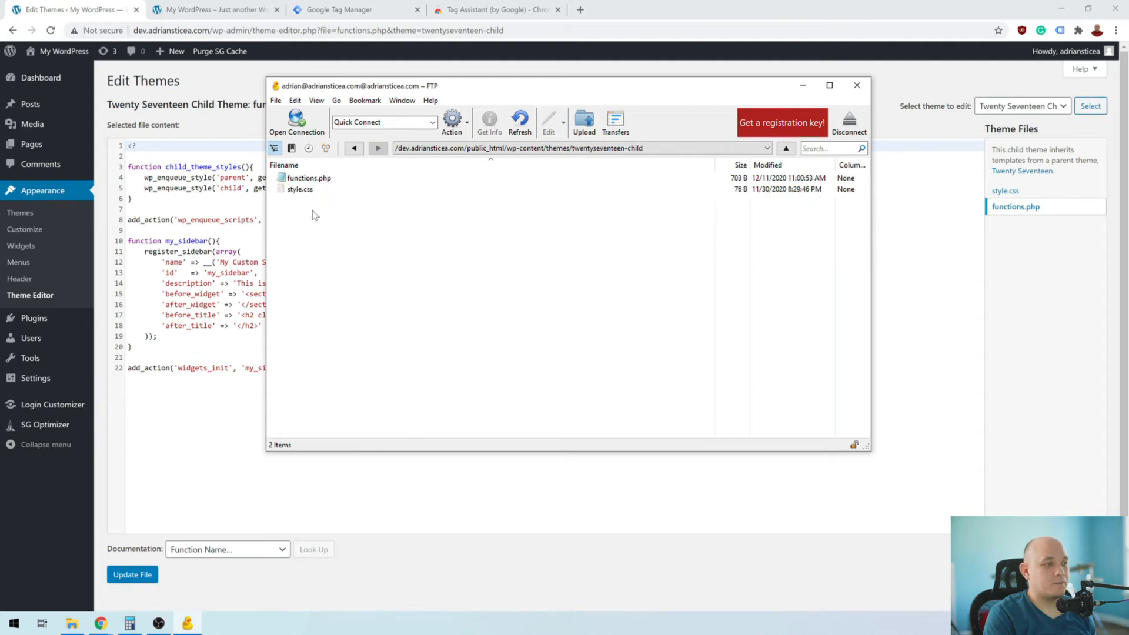
Open the child theme's functions.php from the server for editing in the default editor, Visual Studio Code.
right_click(315, 181)
mouse_move(390, 330)
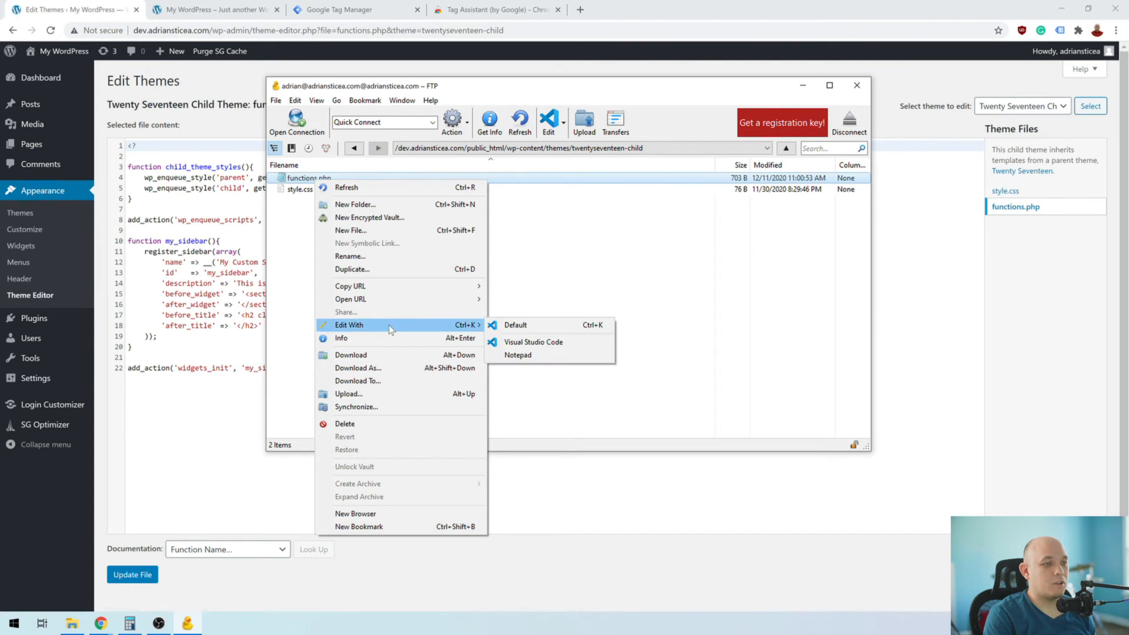
left_click(535, 325)
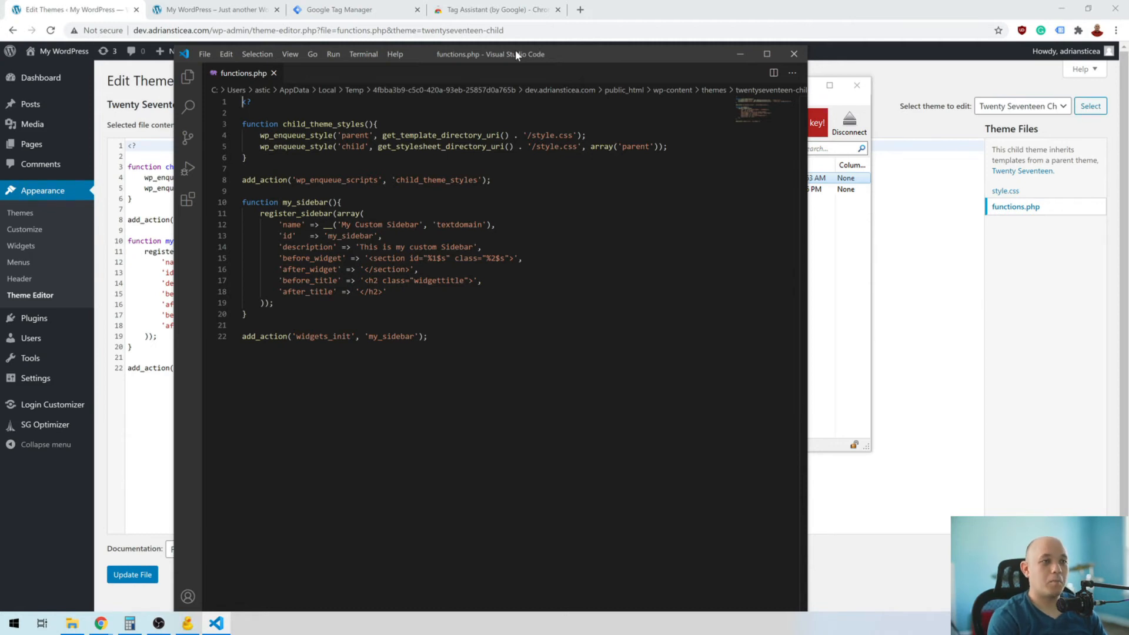
Add an empty function headGoogleTag() below the widgets_init add_action line, separated by a blank line.
left_click(429, 336)
key("Return")
key("Return")
type("function")
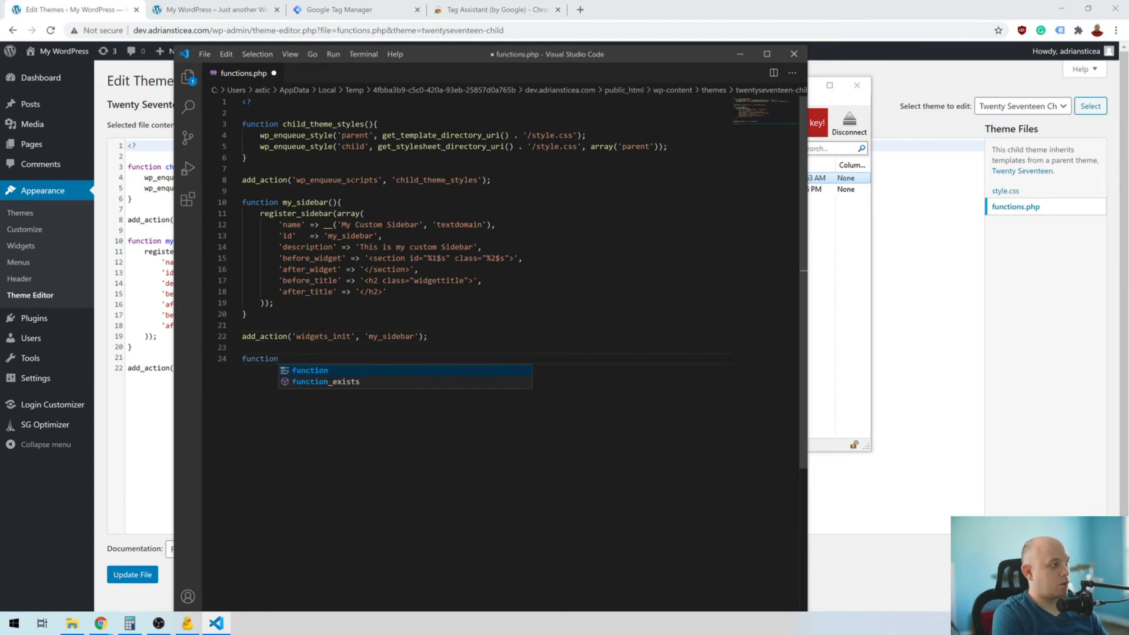
type(" headGoogleTag")
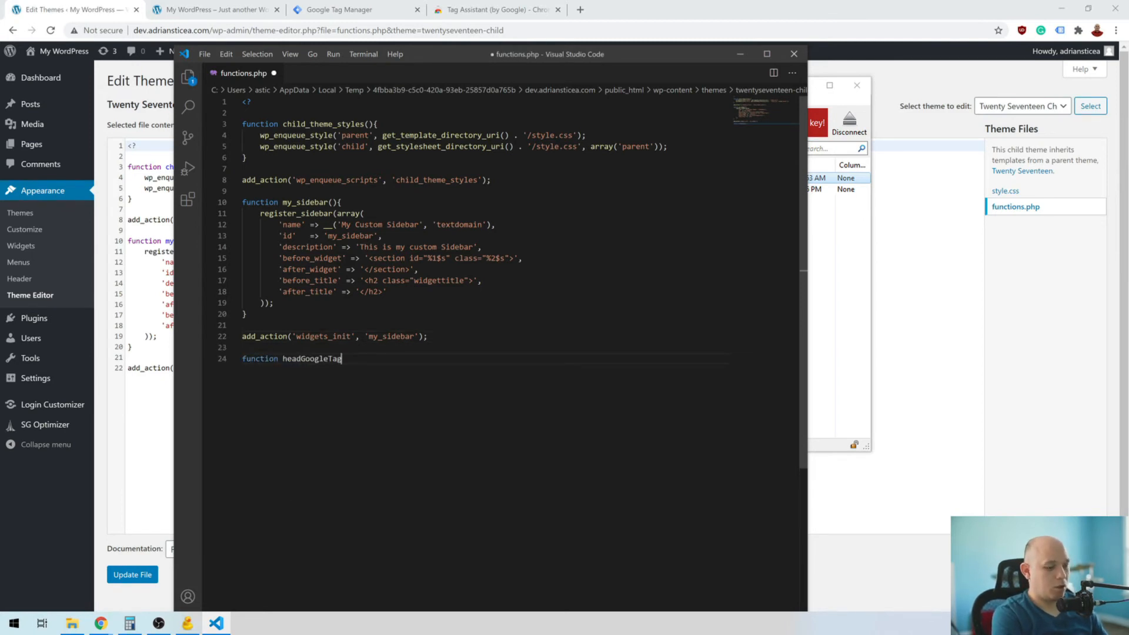
type("(){")
key("Return")
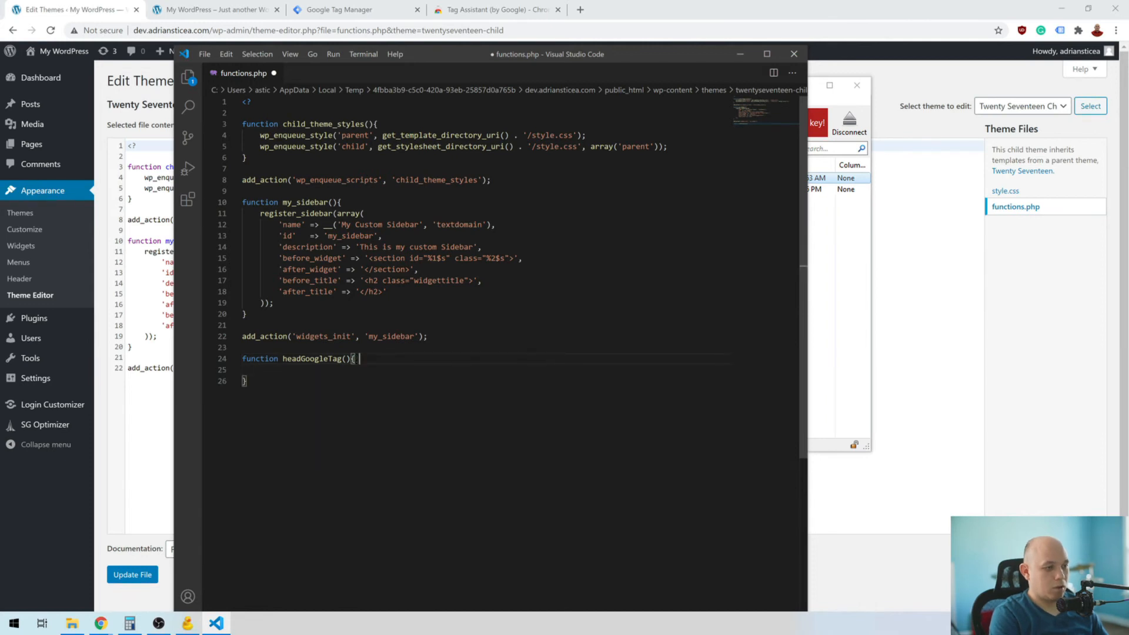
Close PHP with ?> after headGoogleTag's opening brace and reopen it with <?php before the closing brace, leaving an empty line between.
type("?>")
key("Down")
key("Down")
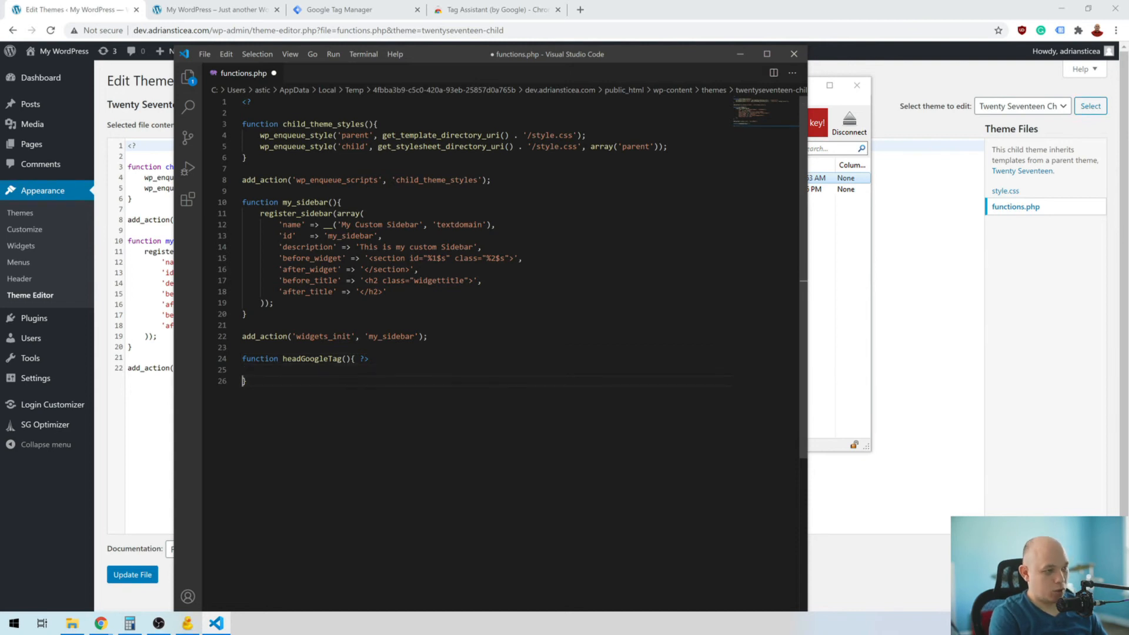
type("<?p")
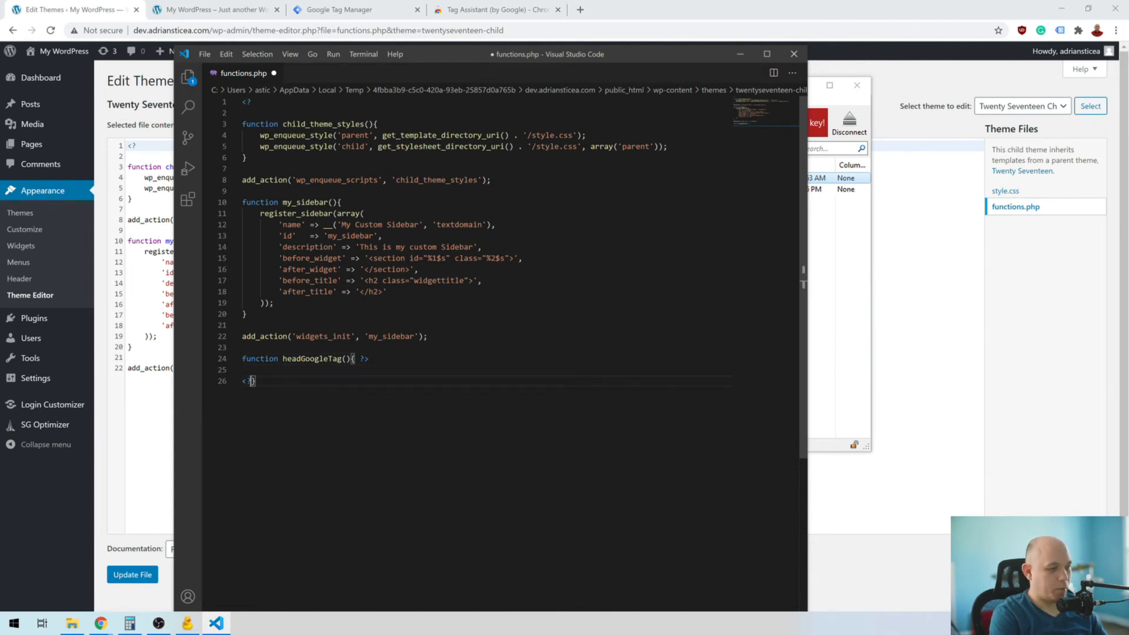
type("hp")
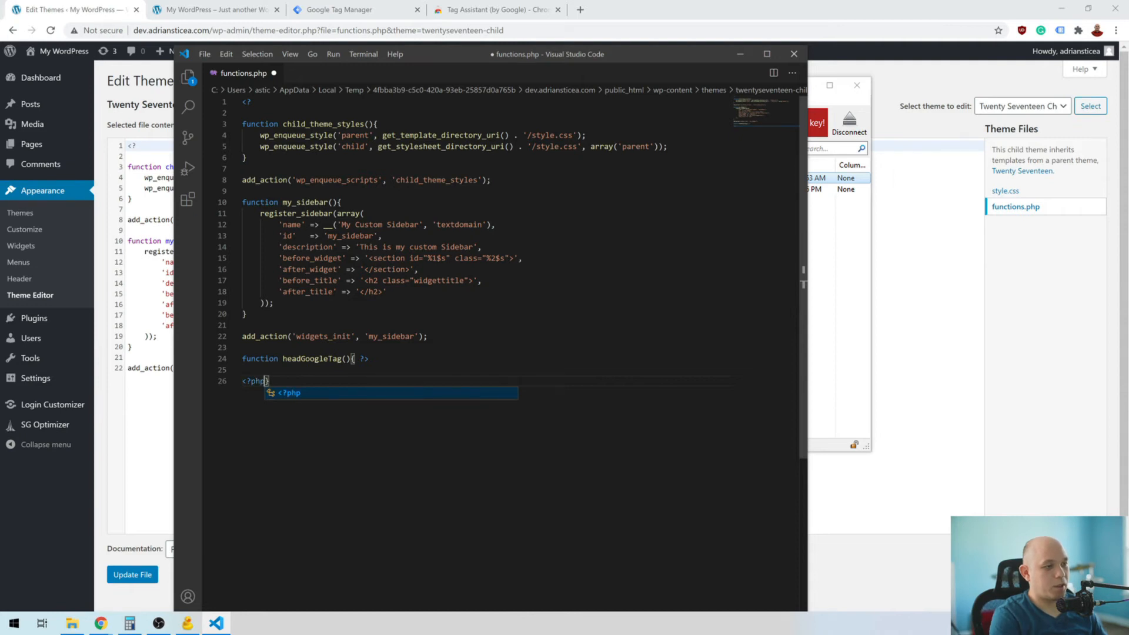
key("Up")
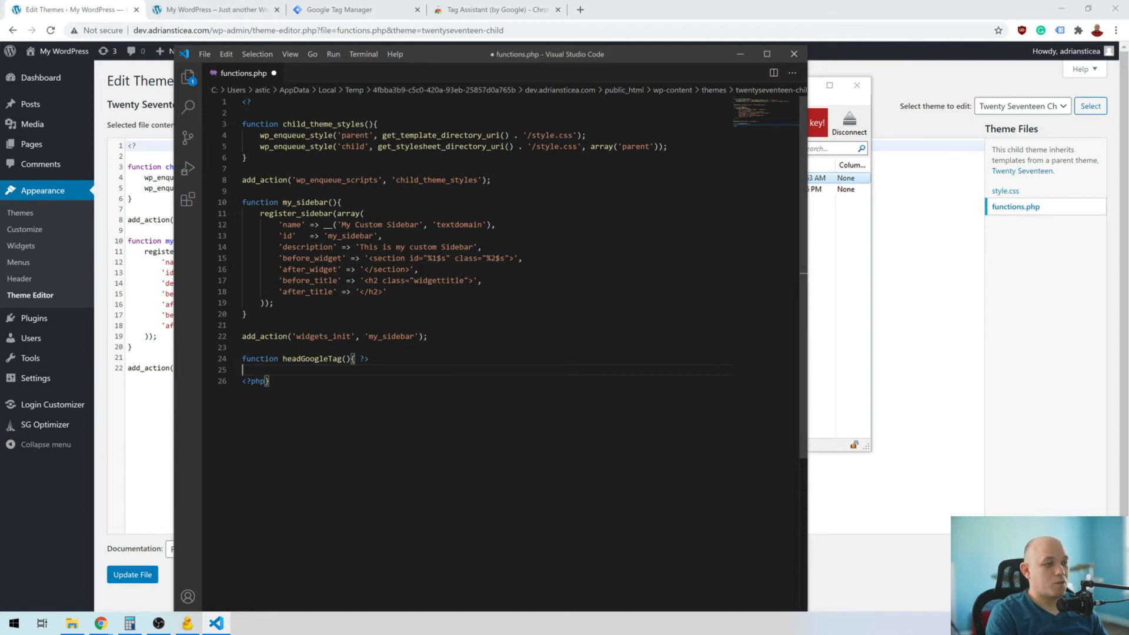
Copy the head code snippet from Google Tag Manager's install page and paste it into the headGoogleTag function in Visual Studio Code.
left_click(353, 9)
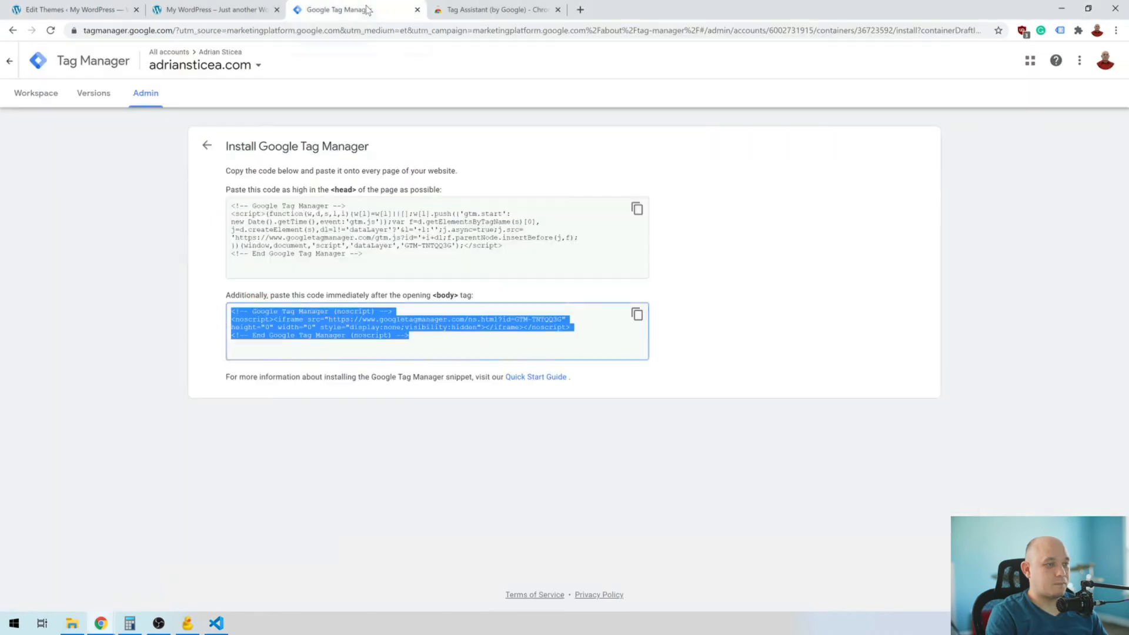
left_click_drag(374, 257, 227, 203)
key("ctrl+c")
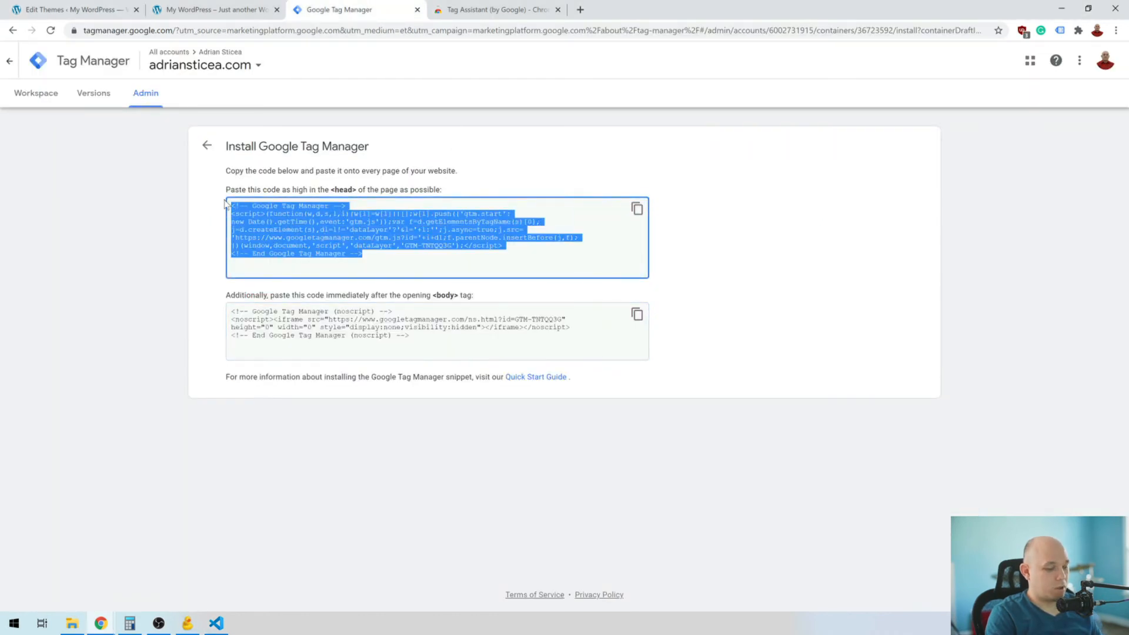
left_click(216, 624)
key("ctrl+v")
Indent the pasted snippet from the script line through the End Google Tag Manager comment by one level.
key("shift+Up")
key("shift+Up")
key("shift+Up")
key("shift+Up")
key("shift+Up")
key("shift+Home")
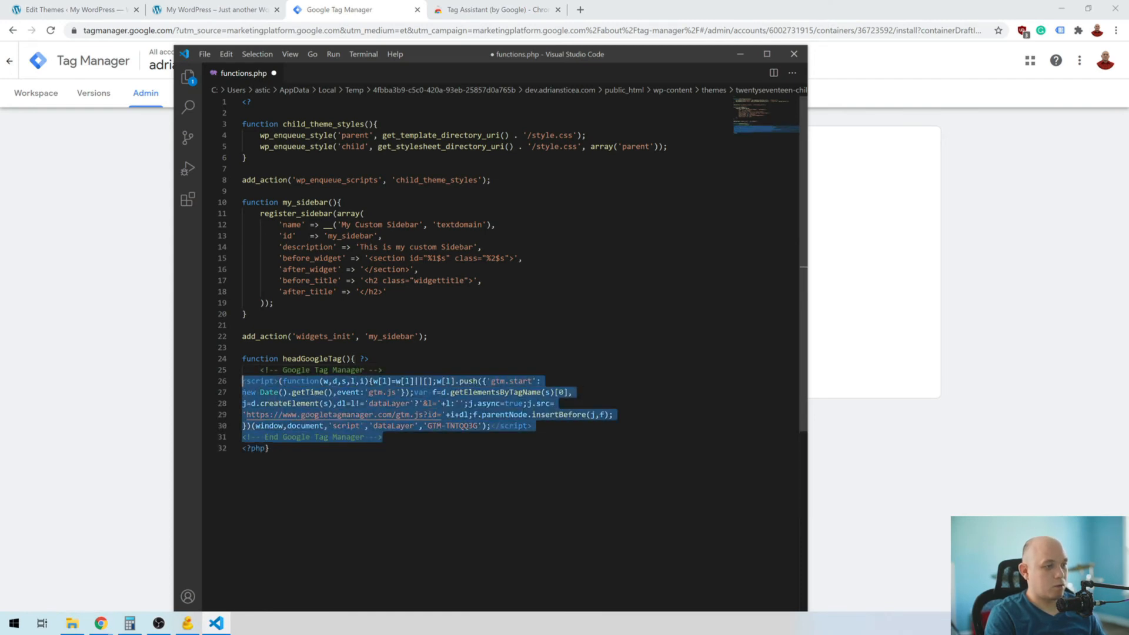
key("Tab")
Insert a blank line between the End Google Tag Manager comment and the closing <?php line, and place the cursor after the brace.
left_click(270, 448)
scroll(470, 353, "down", 2)
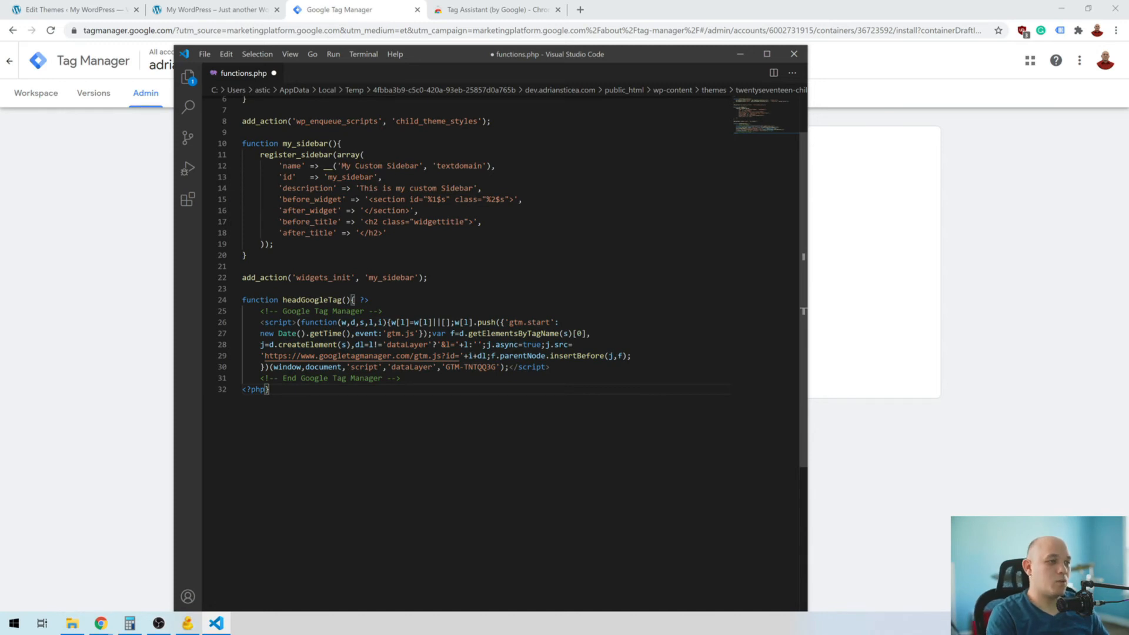
key("Home")
key("Return")
key("Right")
key("Right")
key("Right")
key("Right")
key("Right")
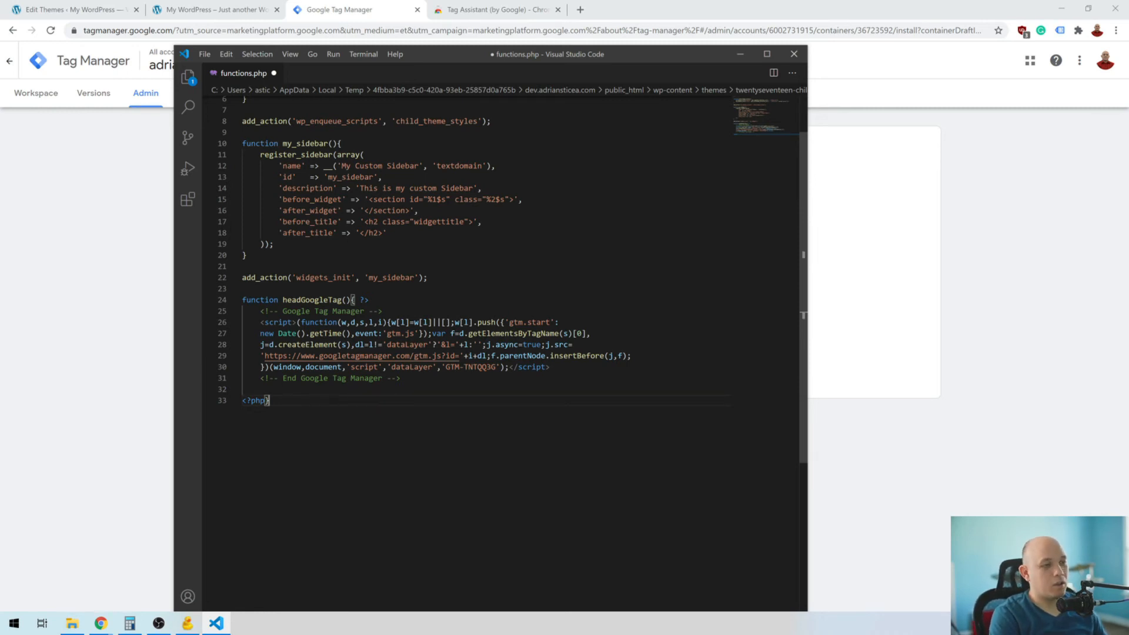
Below the headGoogleTag function, add the line add_action('wp_head','headGoogleTag'); and save functions.php.
key("End")
key("Return")
key("Return")
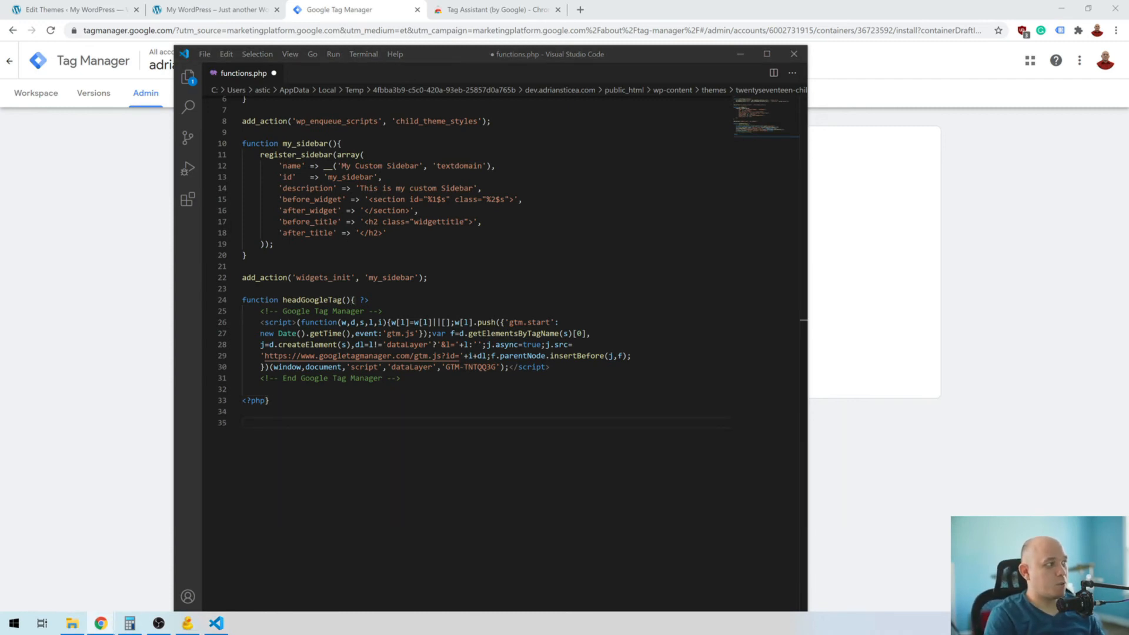
left_click(243, 423)
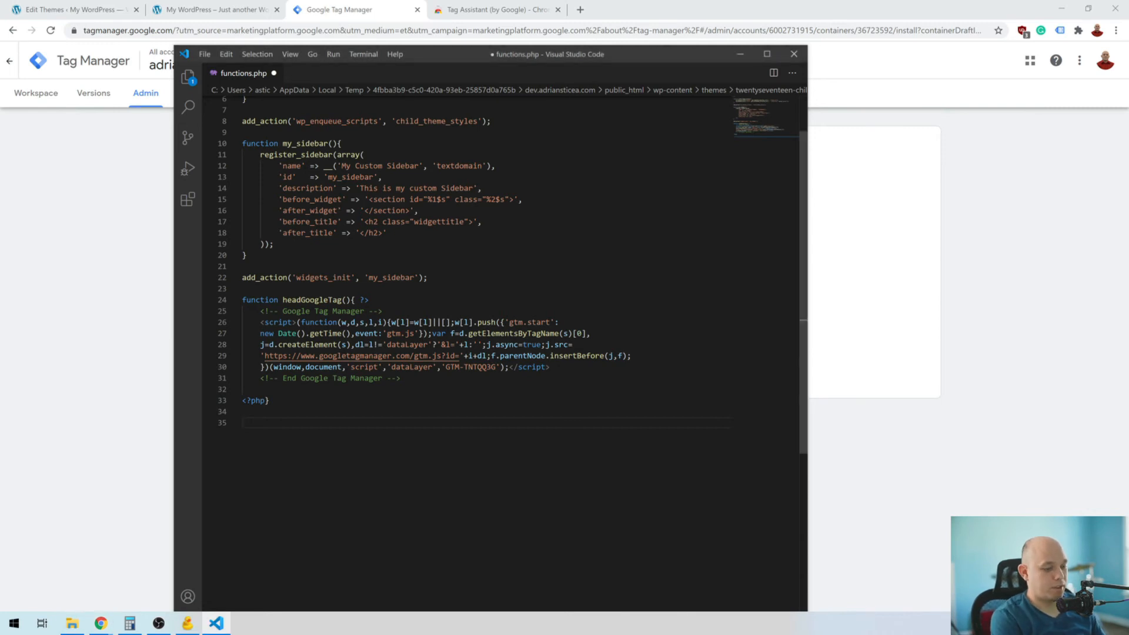
type("add_")
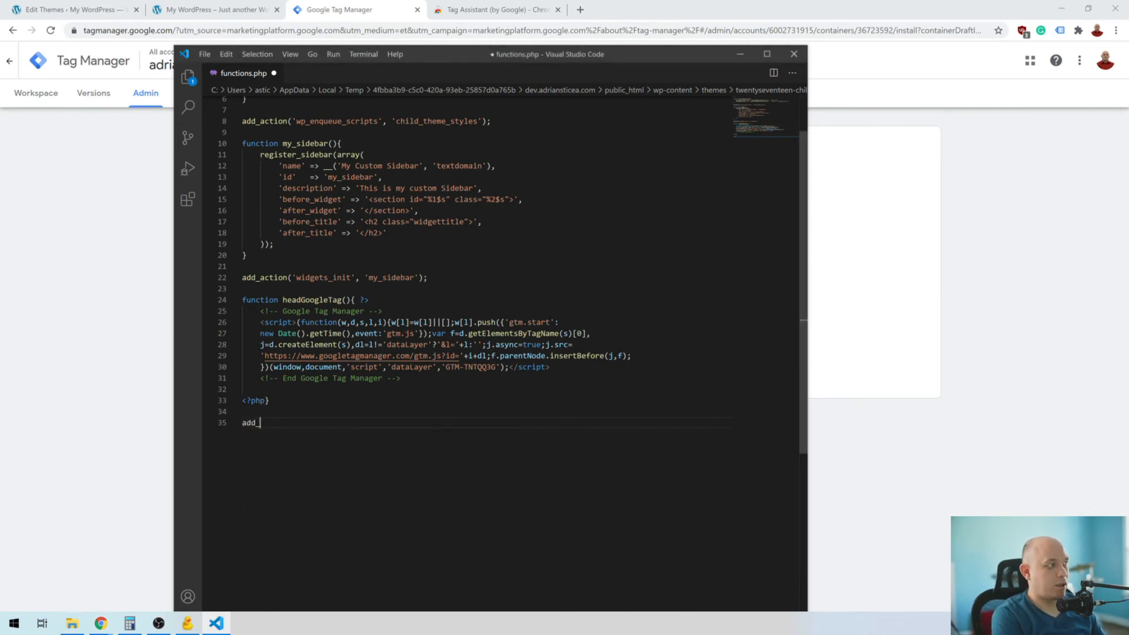
type("action")
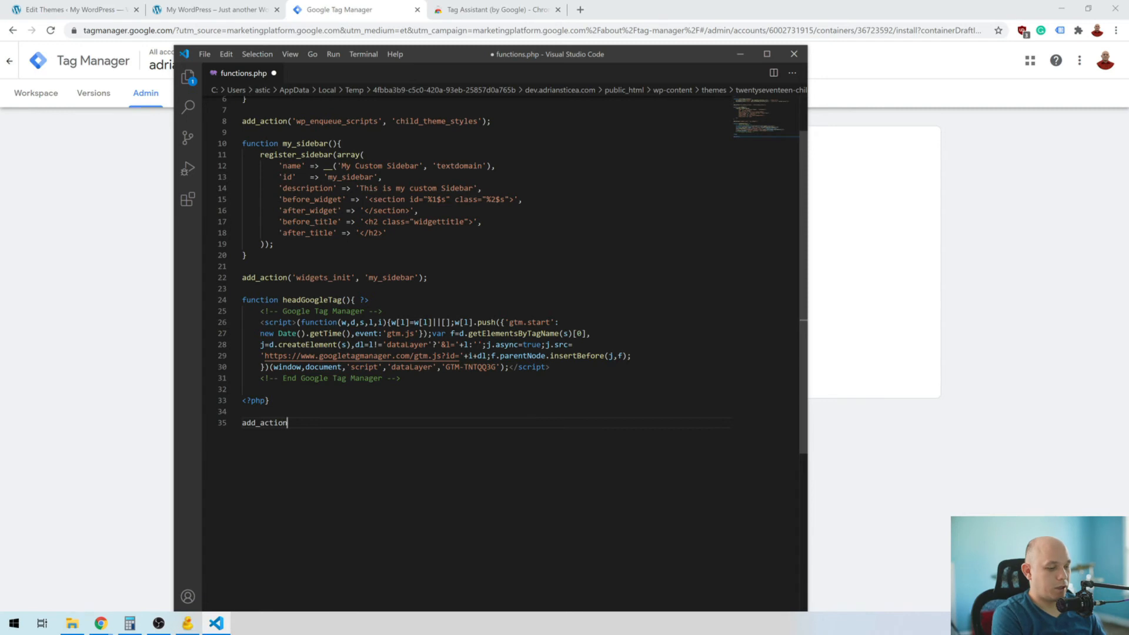
type("('")
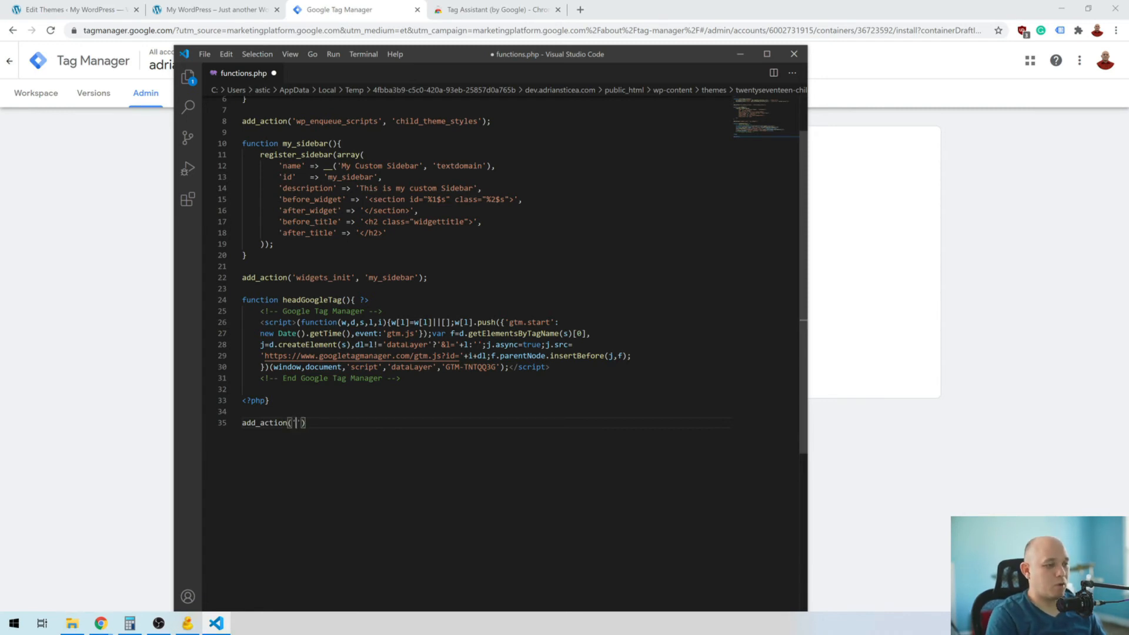
type("wp")
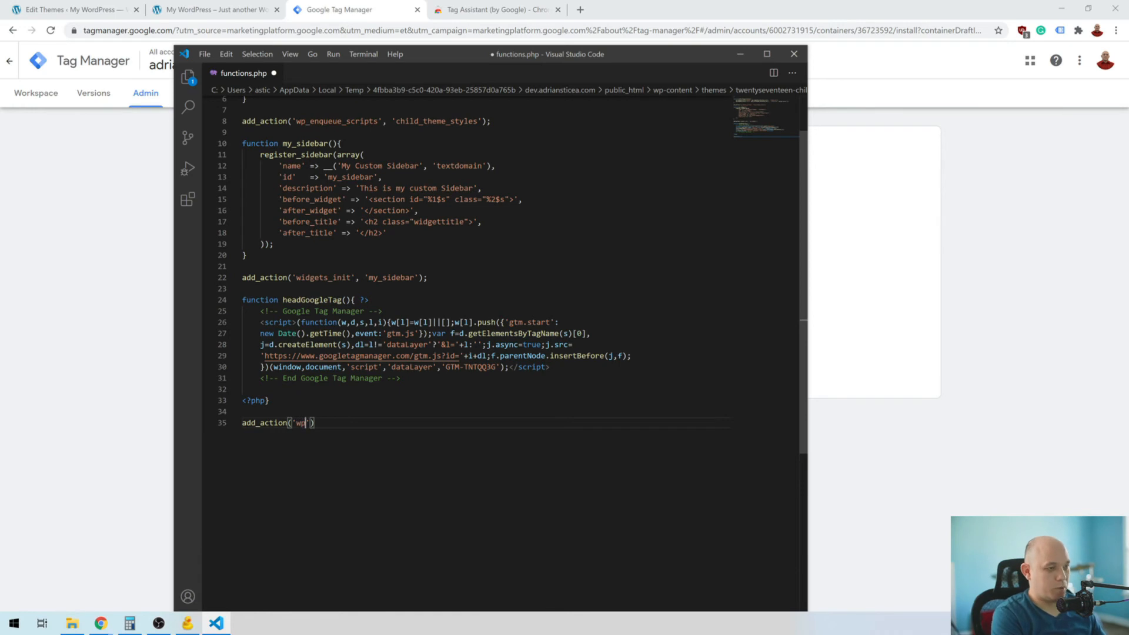
type("_head'")
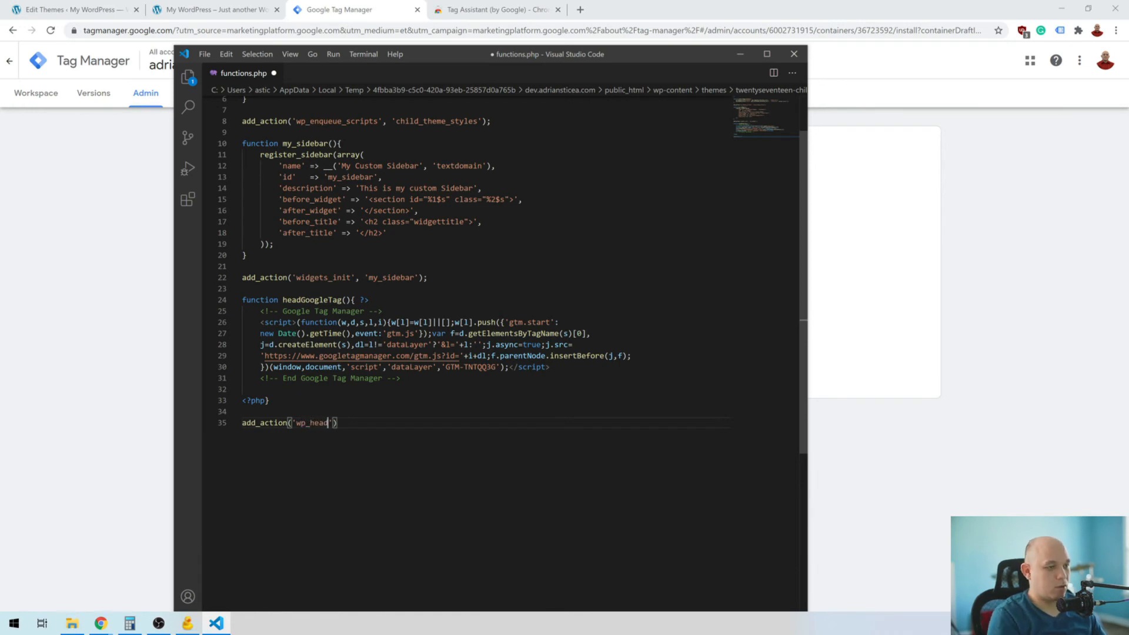
type(",'")
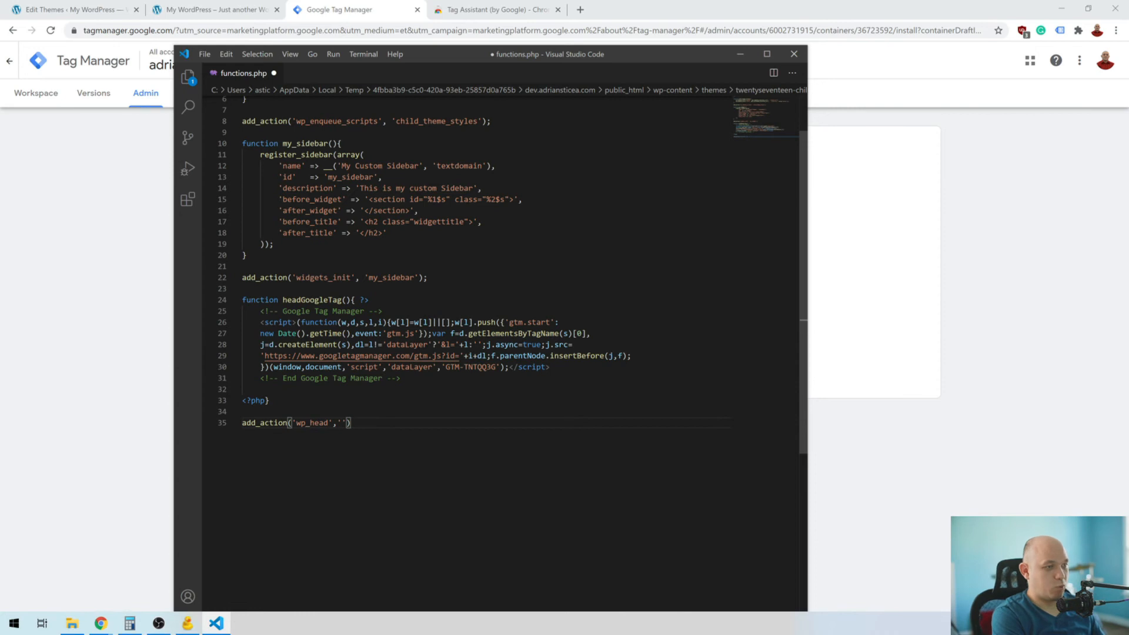
type("headGoogleTag'")
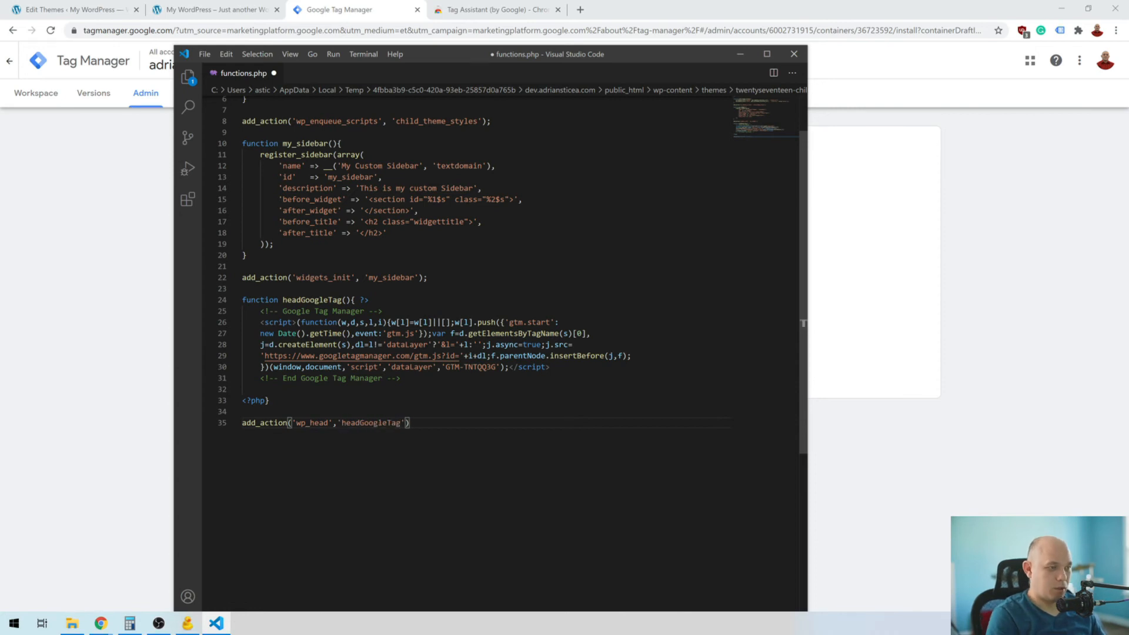
type(");")
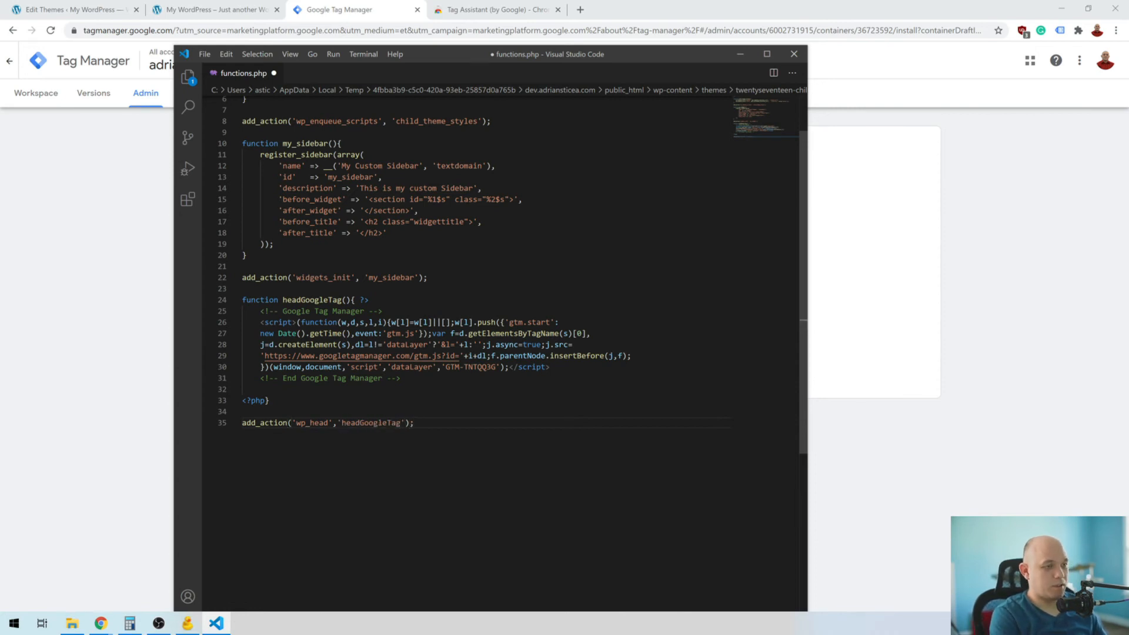
key("ctrl+s")
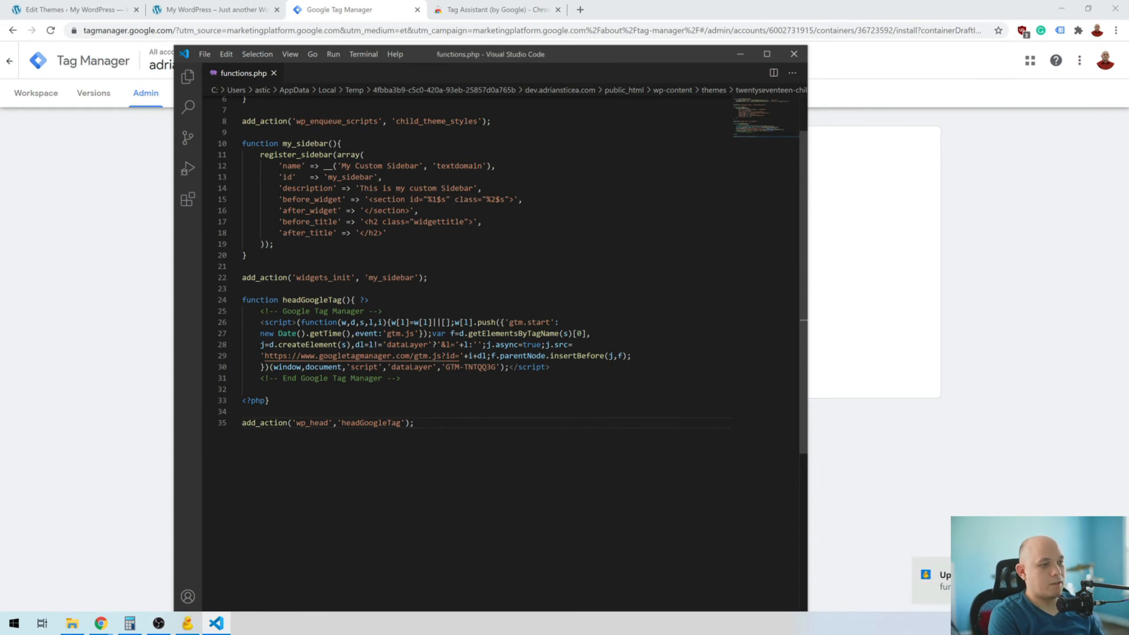
Declare an empty function bodyGoogleTag(){ } below the wp_head action, separated by a blank line.
key("Return")
key("Return")
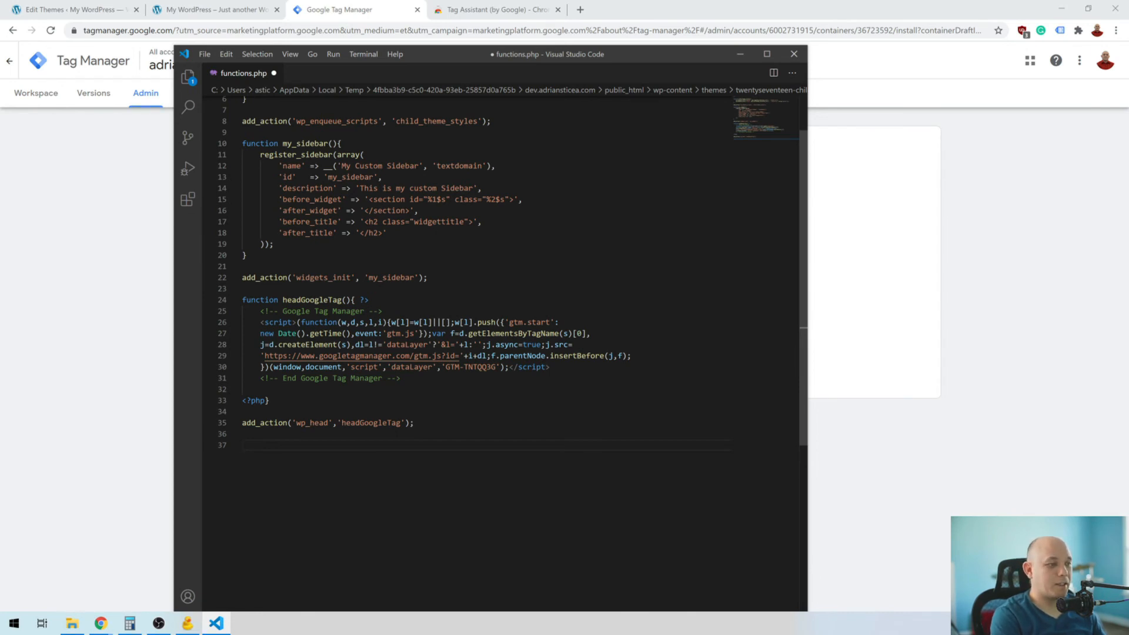
type("function b")
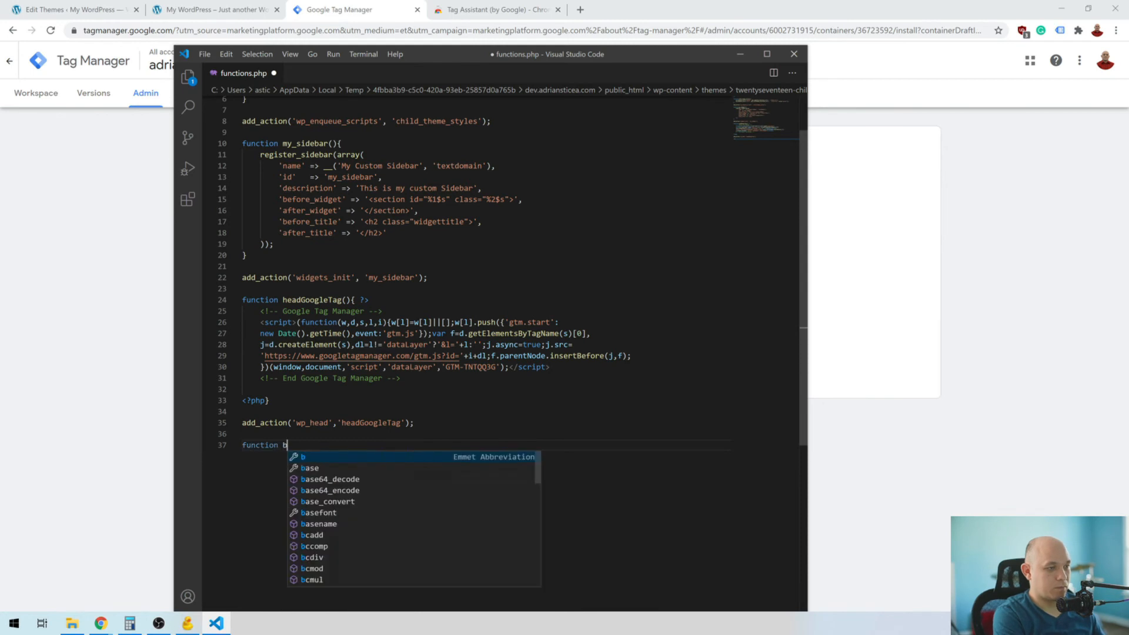
type("odyGoogleTag(){")
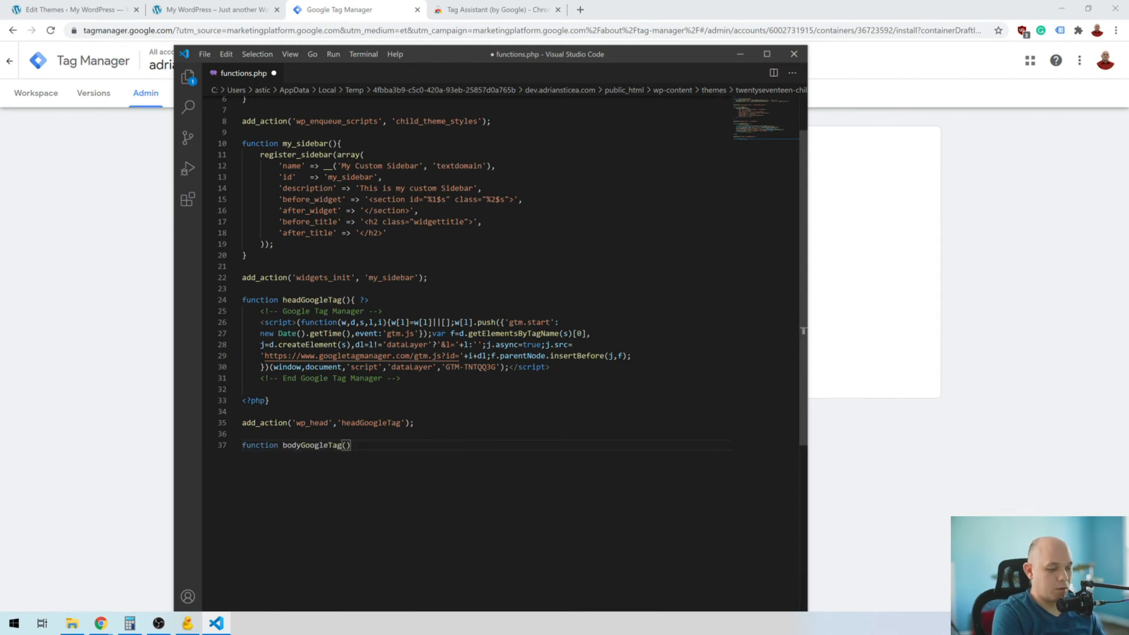
key("Return")
Close PHP with ?> after bodyGoogleTag's opening brace and reopen it with <?php before the closing brace, leaving two empty lines between.
key("Up")
key("Right")
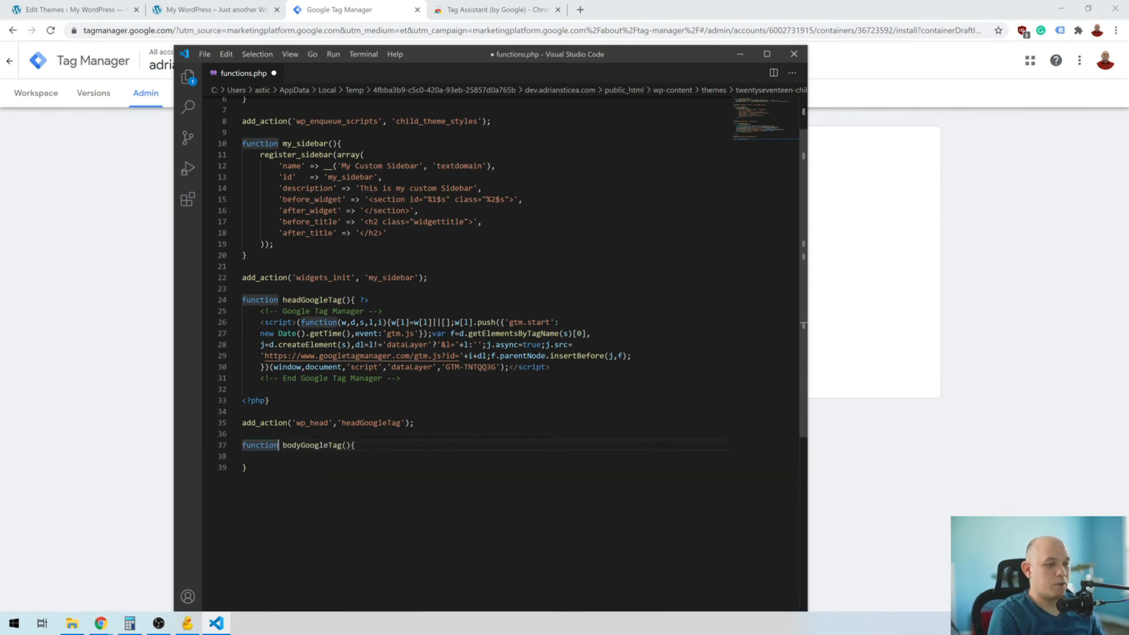
key("Right")
key("Right")
key("Right")
key("Right")
key("Right")
key("Right")
key("Right")
key("Right")
key("Right")
key("Right")
key("Right")
key("Right")
key("Right")
key("Right")
key("Right")
key("Right")
key("Right")
key("Right")
key("Right")
type("?>")
key("Down")
key("Down")
type("<?")
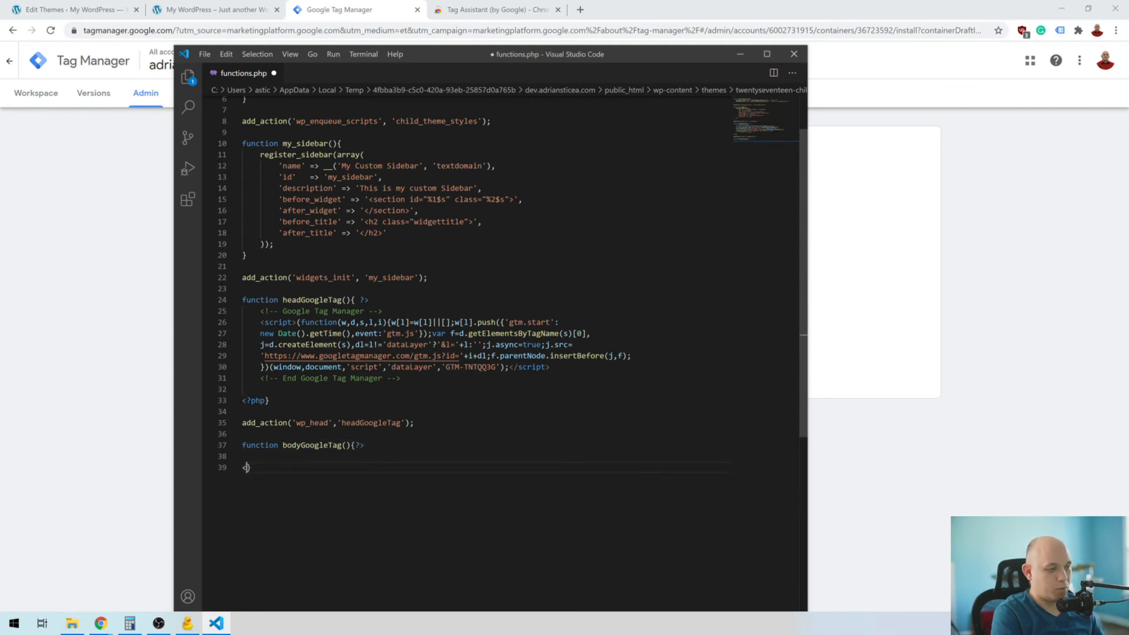
type("php")
key("Escape")
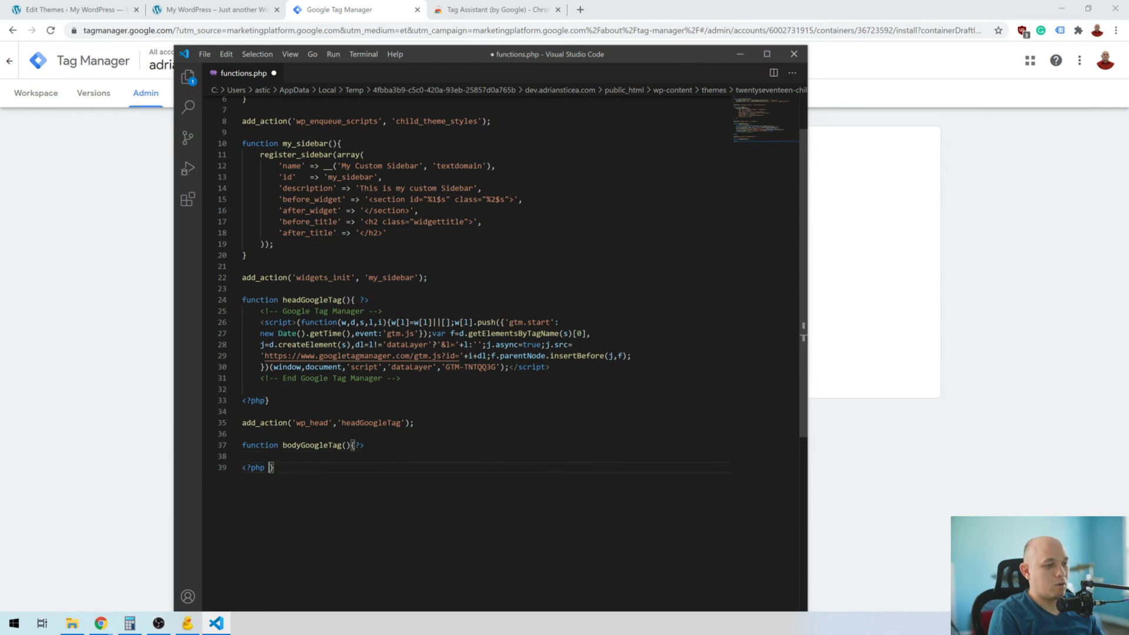
key("Up")
key("Return")
key("Up")
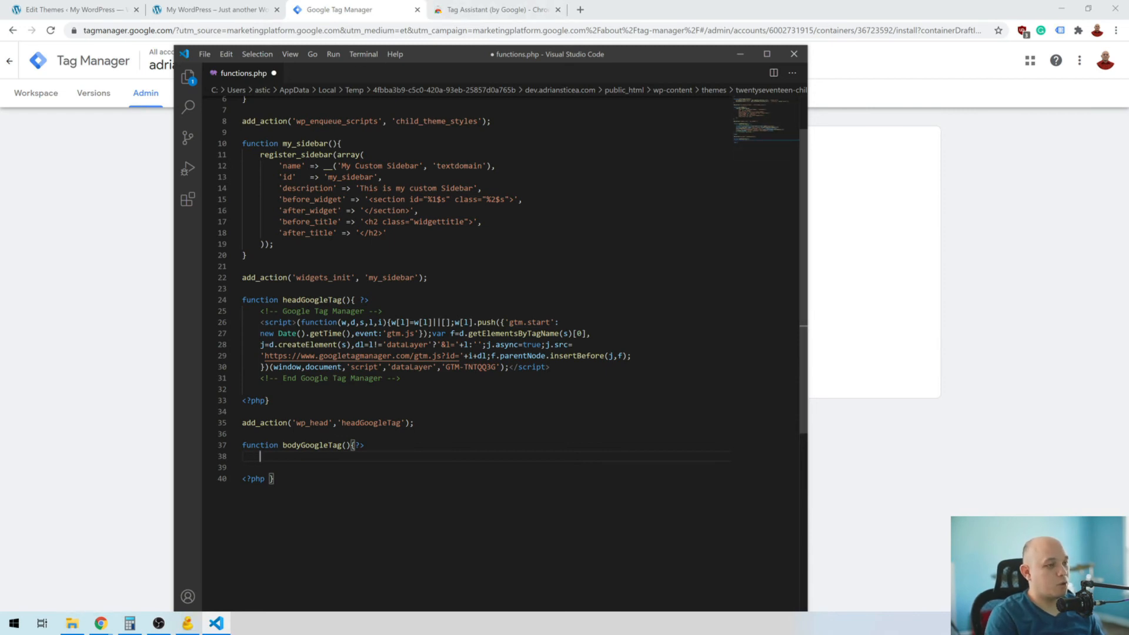
Copy the body noscript snippet from Google Tag Manager's install page into bodyGoogleTag in Visual Studio Code and indent its lines by one level.
left_click(121, 207)
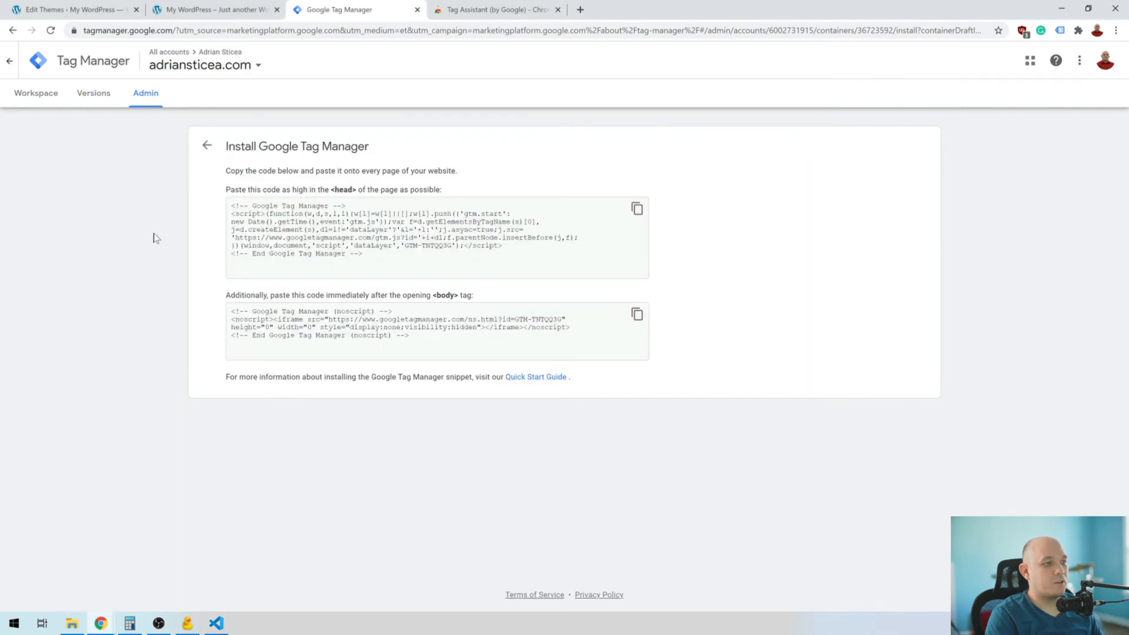
left_click_drag(412, 340, 232, 311)
key("ctrl+c")
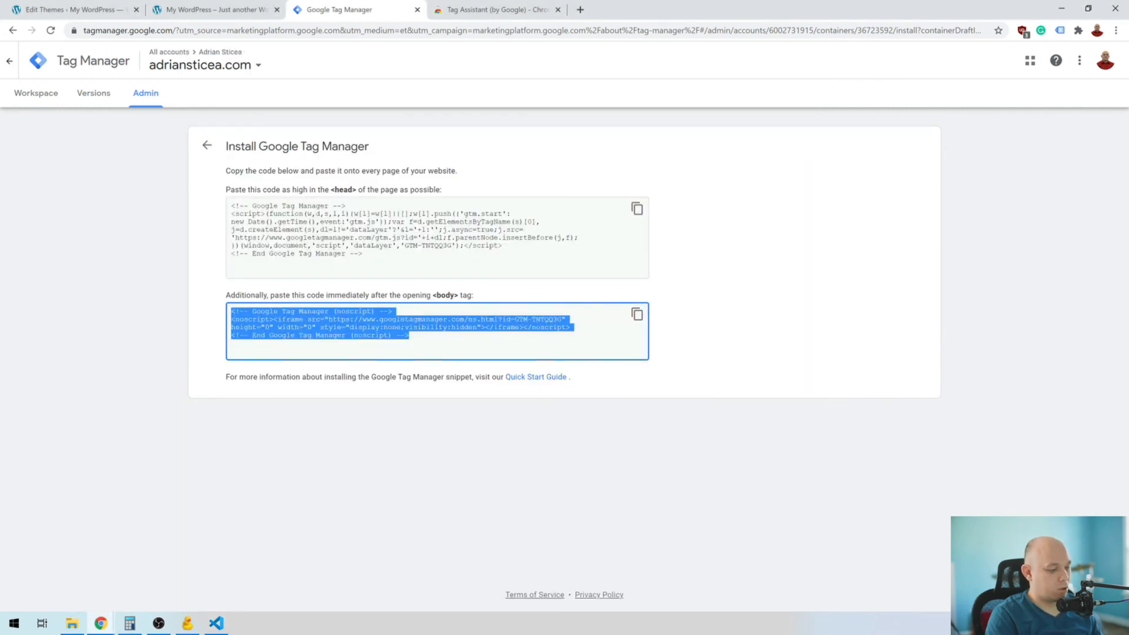
left_click(217, 623)
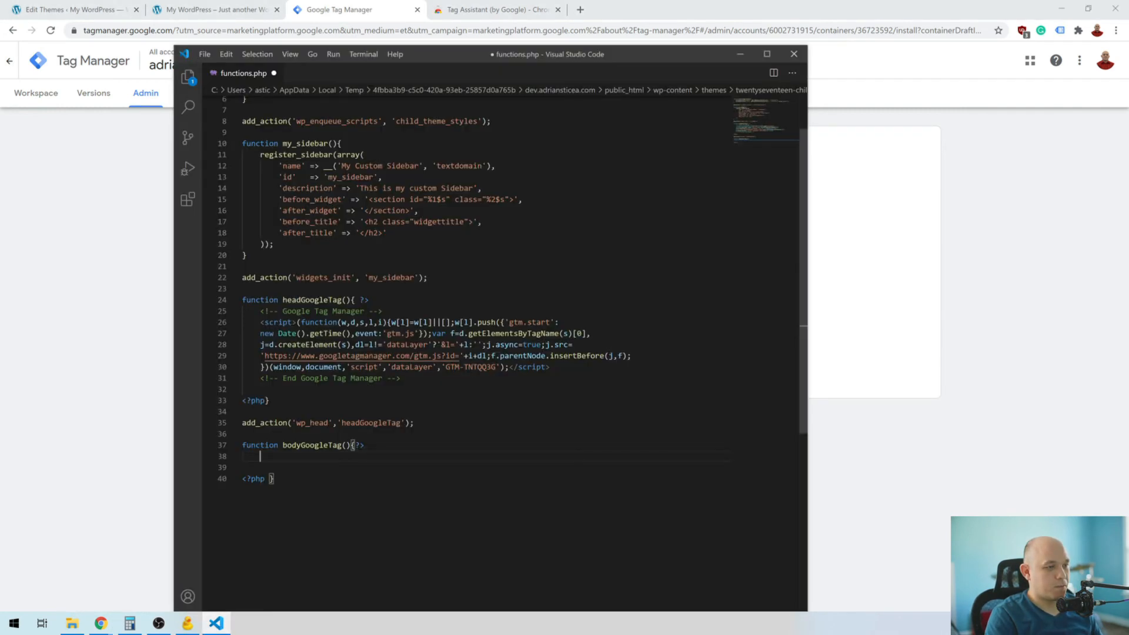
key("ctrl+v")
left_click_drag(243, 468, 433, 490)
key("Tab")
Below the bodyGoogleTag function, add the line add_action('wp_body_open', 'bodyGoogleTag'); and save functions.php.
left_click(277, 513)
key("Return")
left_click(101, 623)
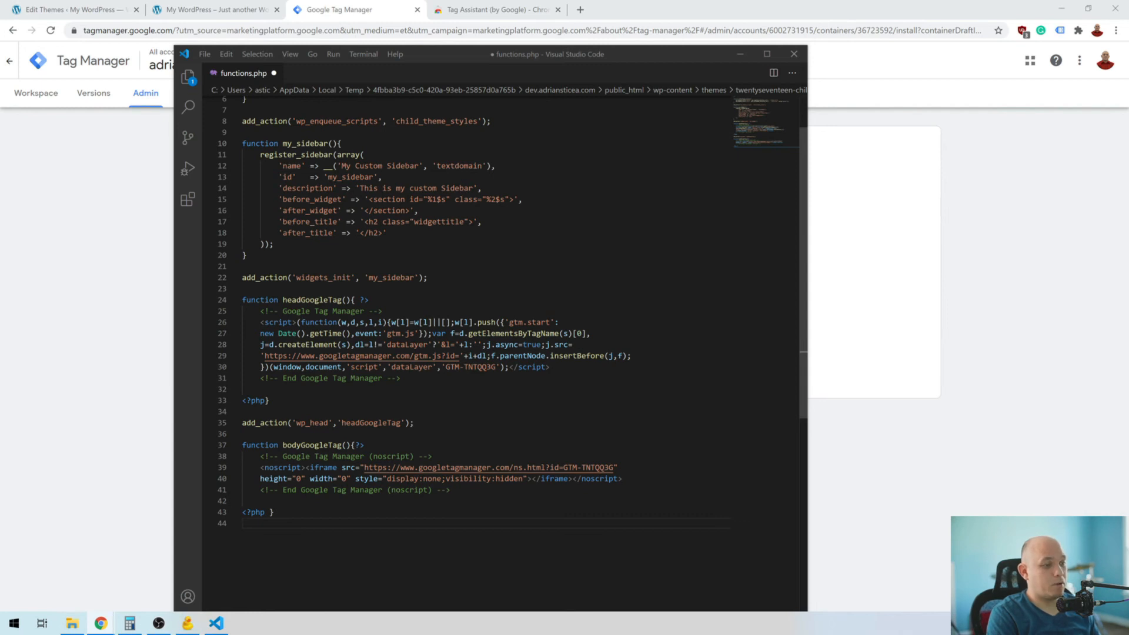
key("alt+Tab")
key("Return")
type("addcslas")
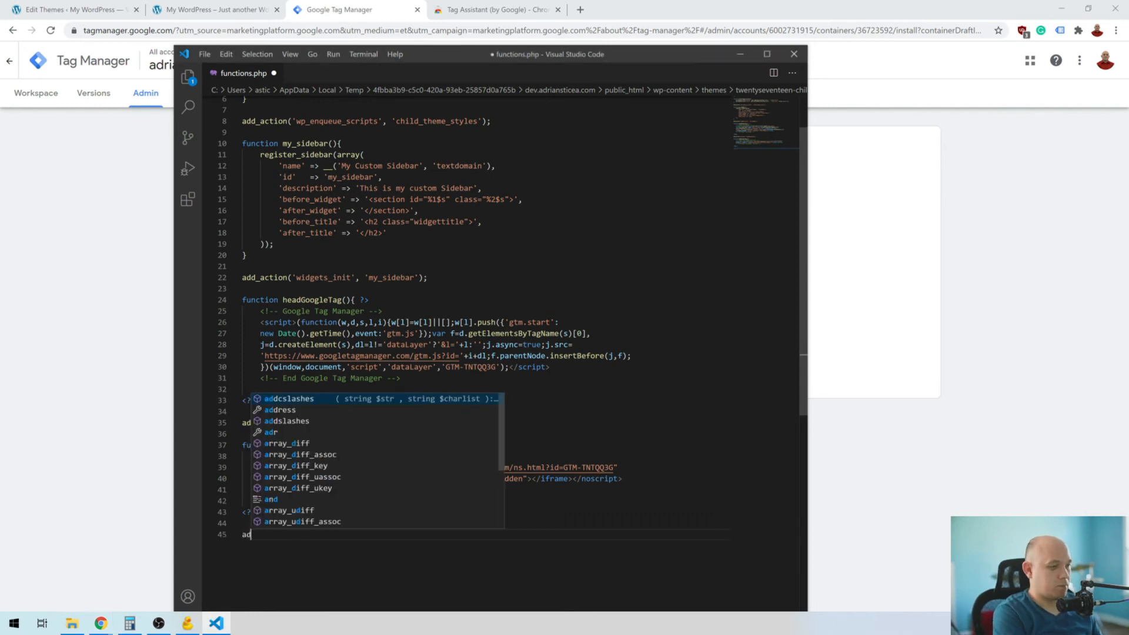
key("BackSpace")
key("BackSpace")
key("BackSpace")
key("BackSpace")
key("BackSpace")
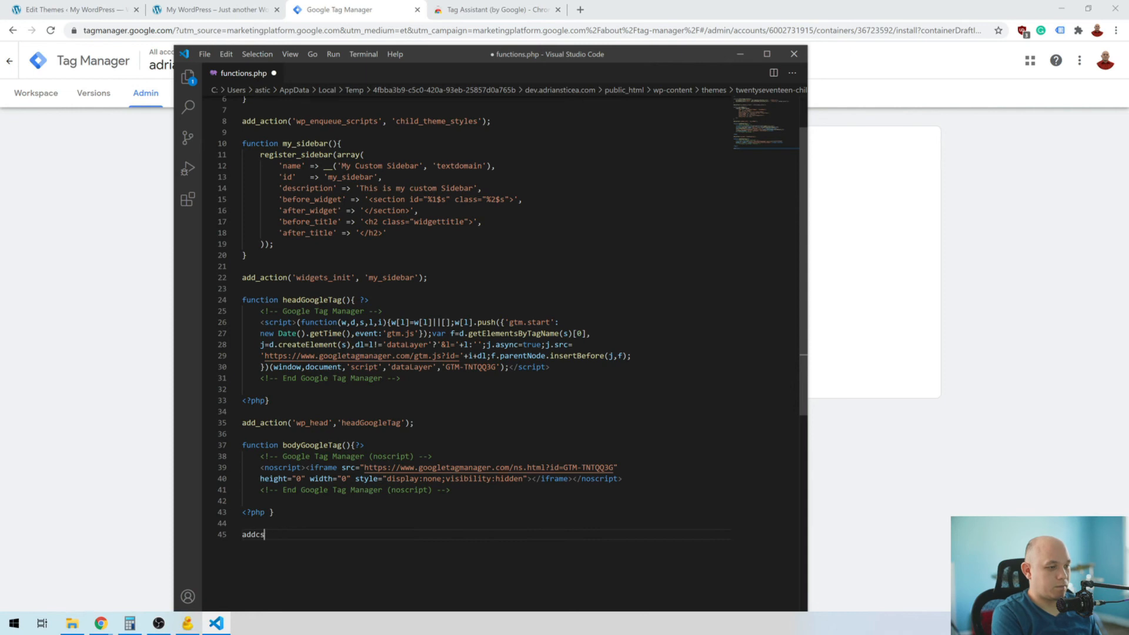
type("_action(")
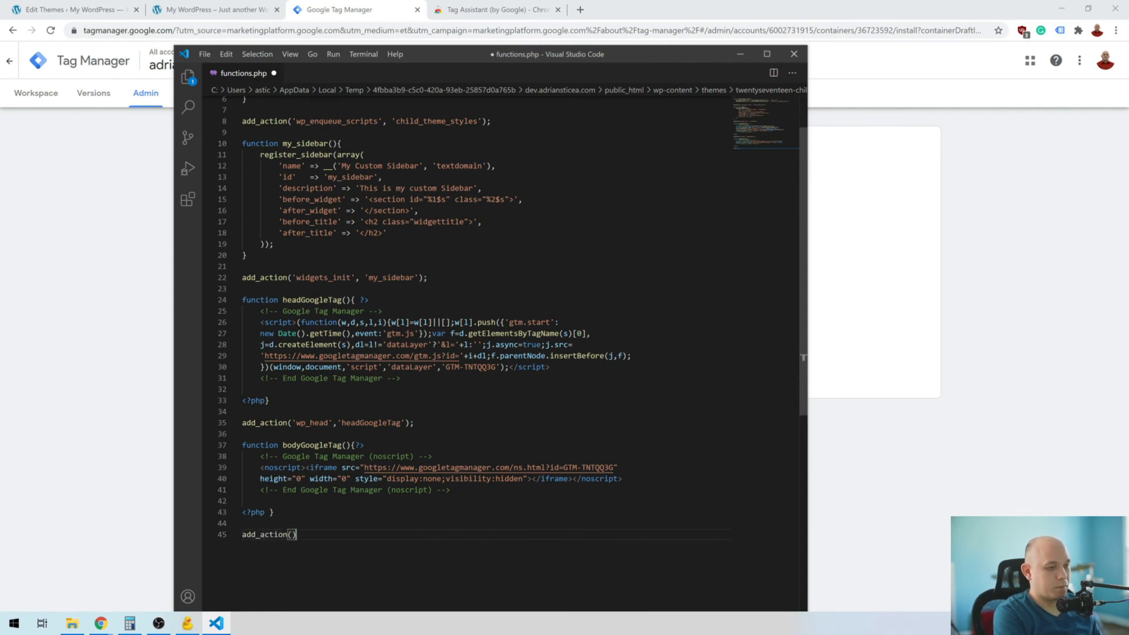
type("'")
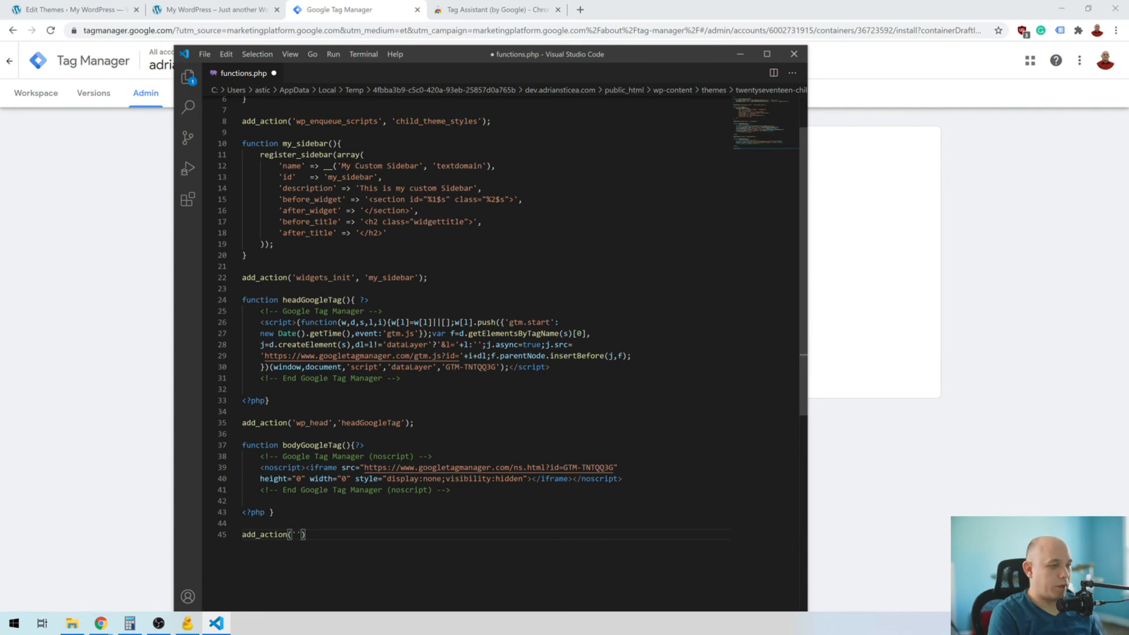
type("wp_body_open'")
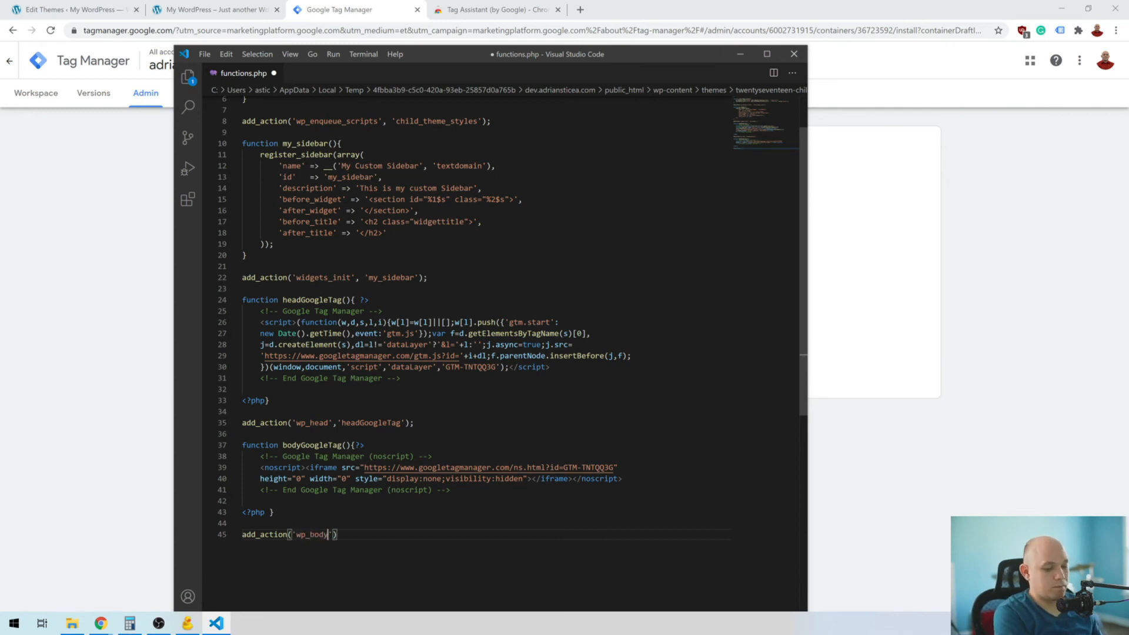
type(", ")
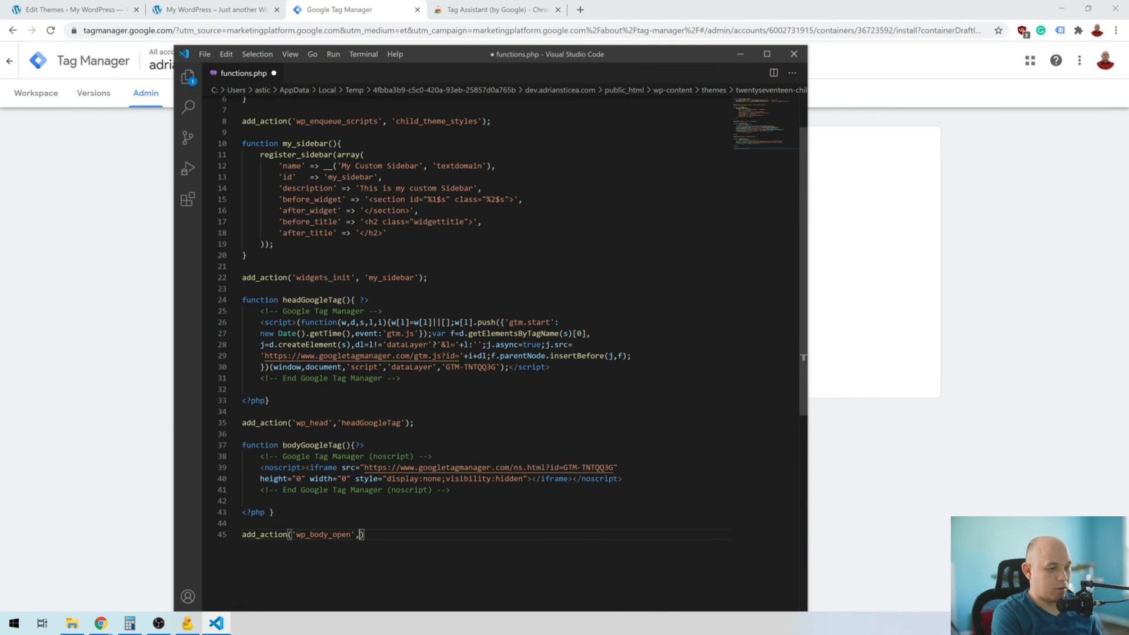
type("'bodyGoogleTag")
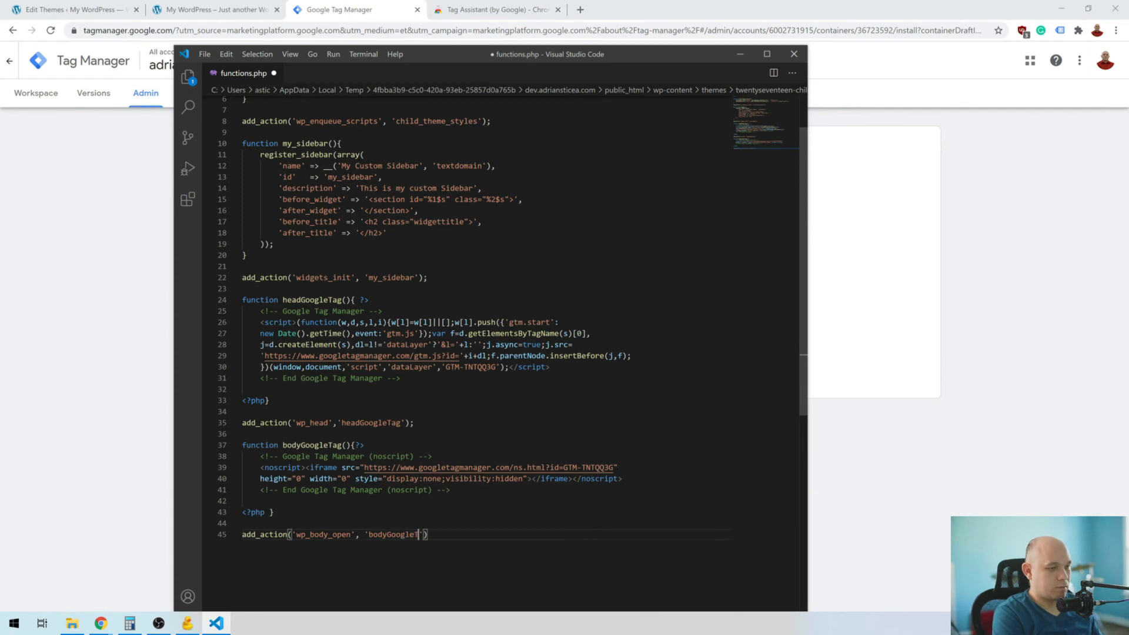
key("End")
type(";")
key("ctrl+s")
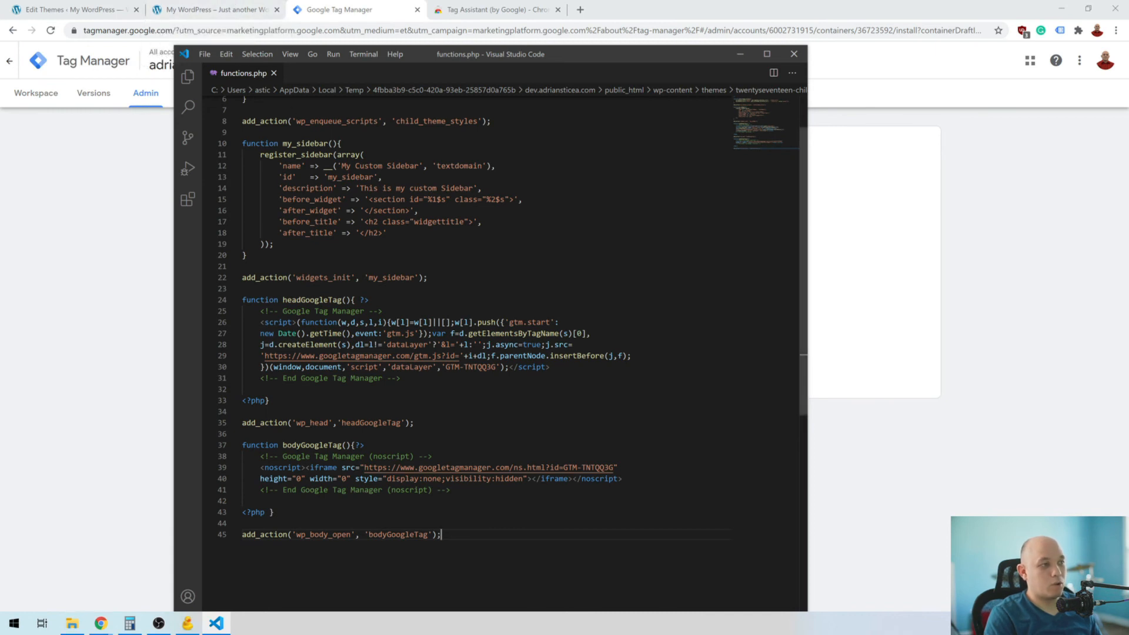
Switch to the WordPress front page in Chrome, check it with Tag Assistant, and reload the page.
left_click(212, 9)
left_click(1061, 30)
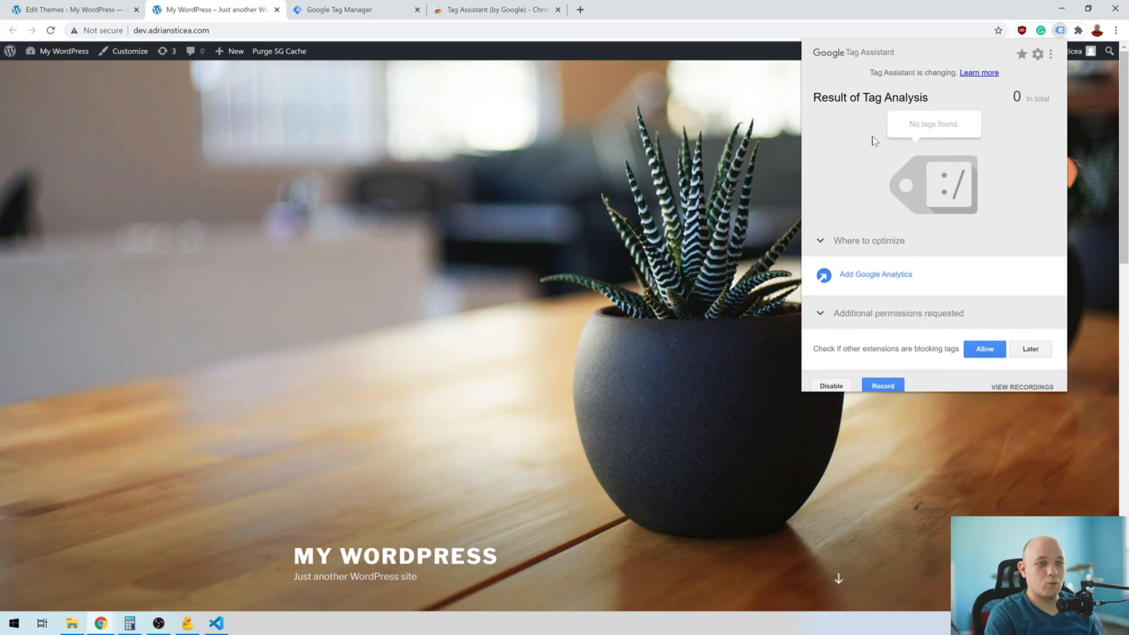
left_click(379, 264)
key("F5")
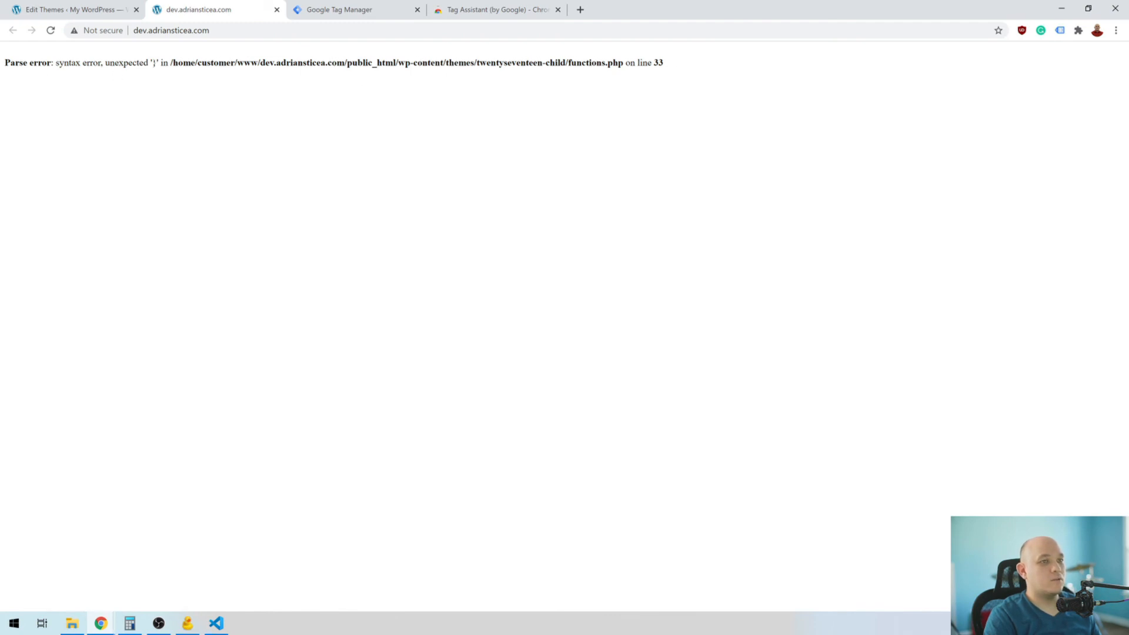
In Visual Studio Code, insert a space between <?php and headGoogleTag's closing brace on line 33 and save functions.php.
left_click(215, 624)
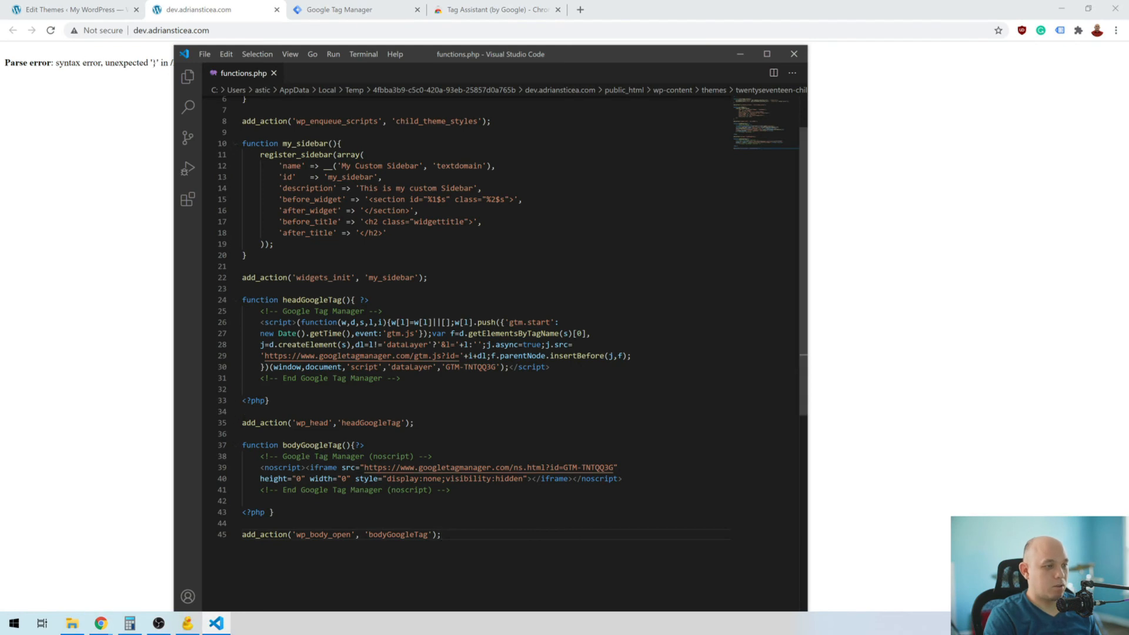
left_click(266, 401)
left_click(269, 400)
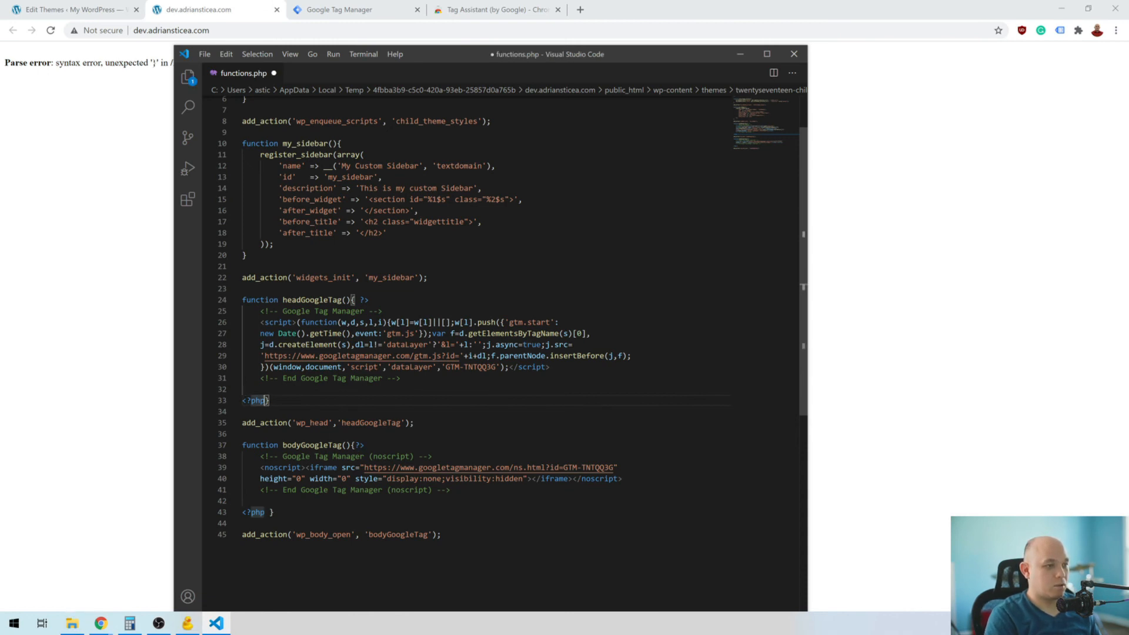
key("ctrl+s")
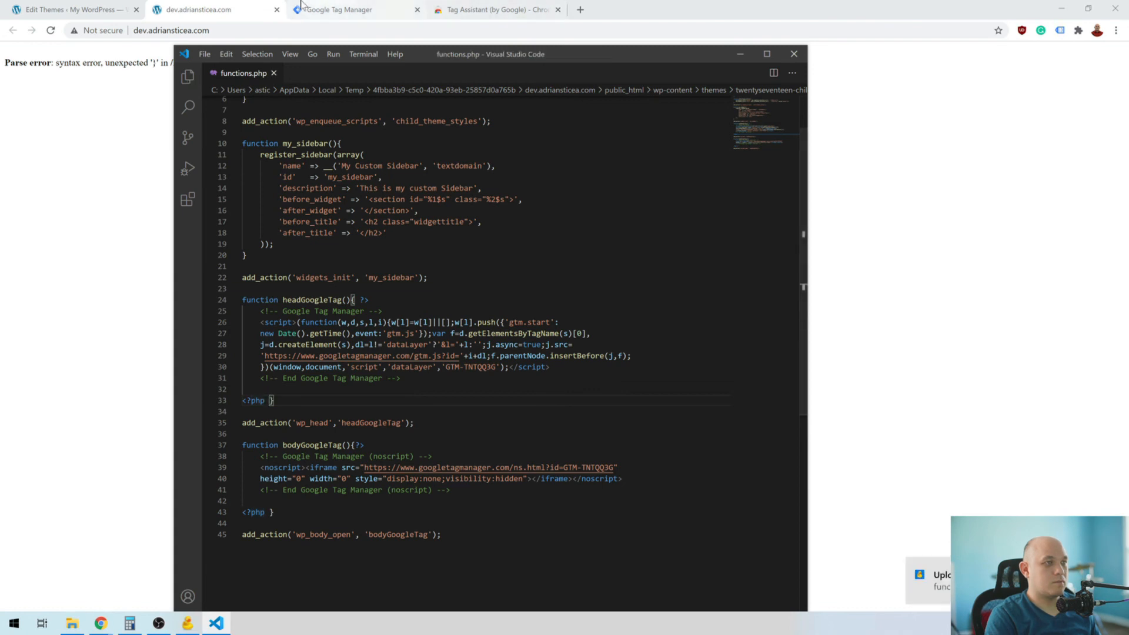
Reload the WordPress front page in Chrome and examine its Tag Assistant analysis for the Google Tag Manager tag.
left_click(241, 6)
key("F5")
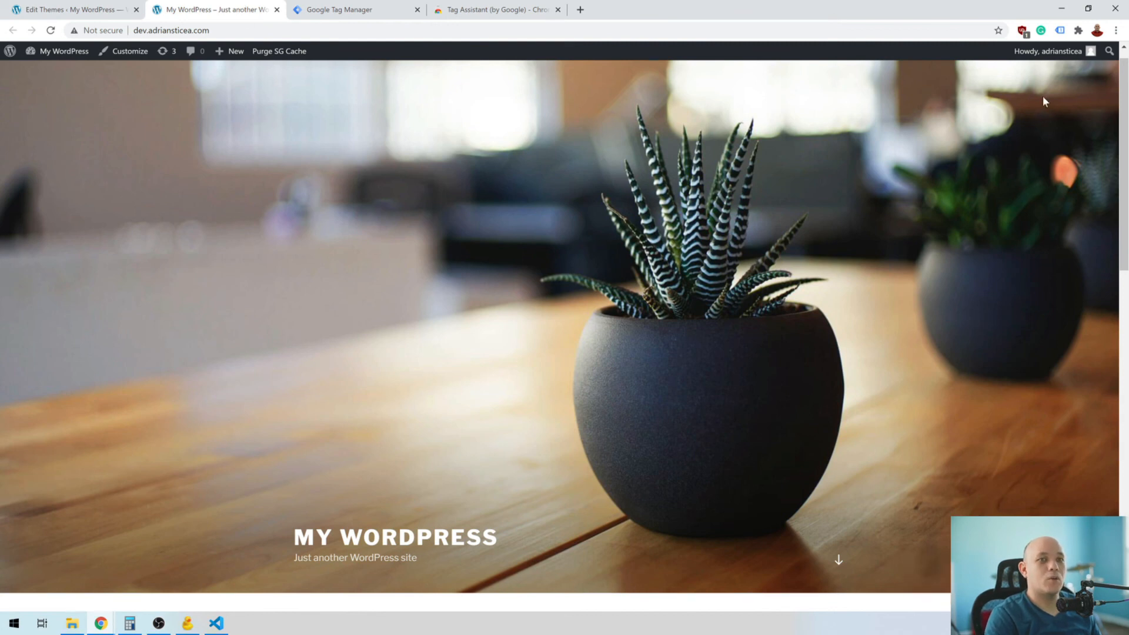
left_click(1061, 30)
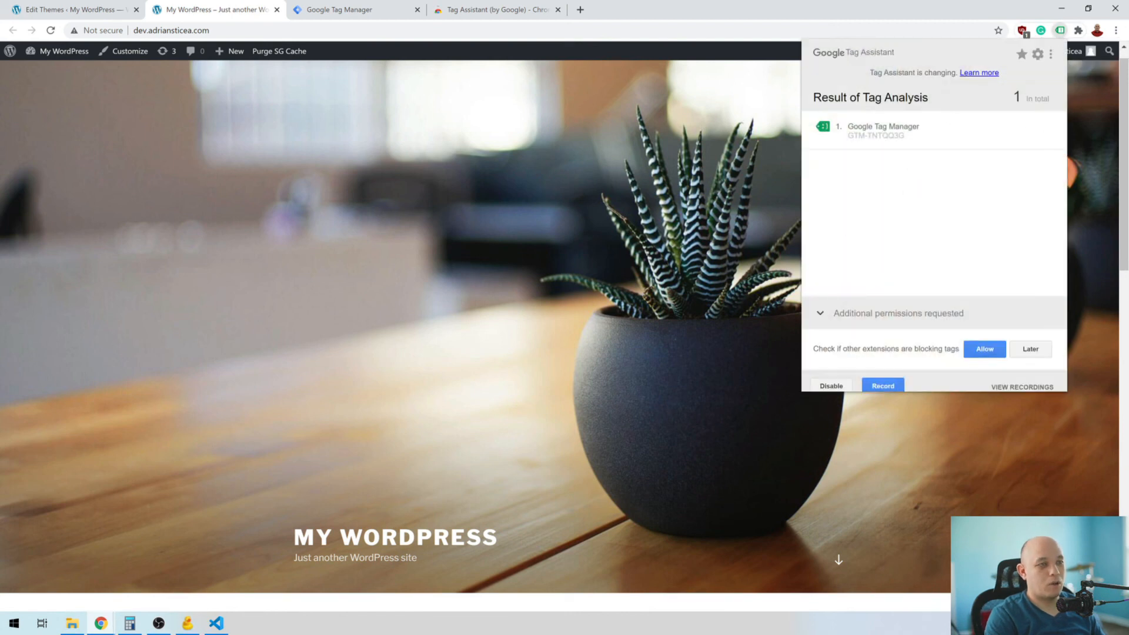
key("alt+Tab")
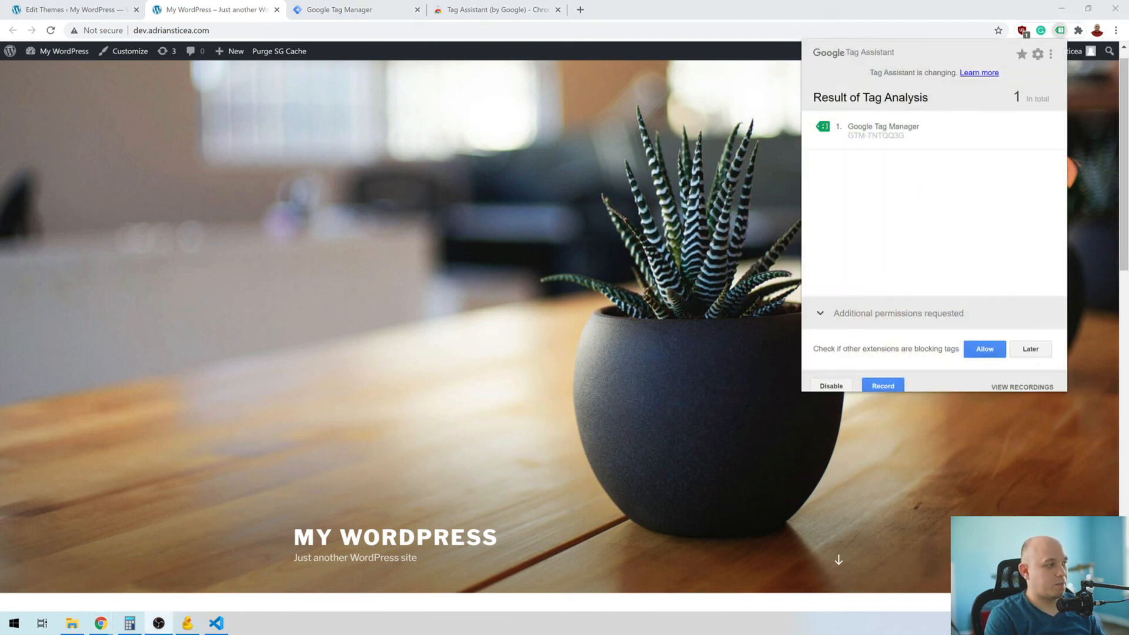